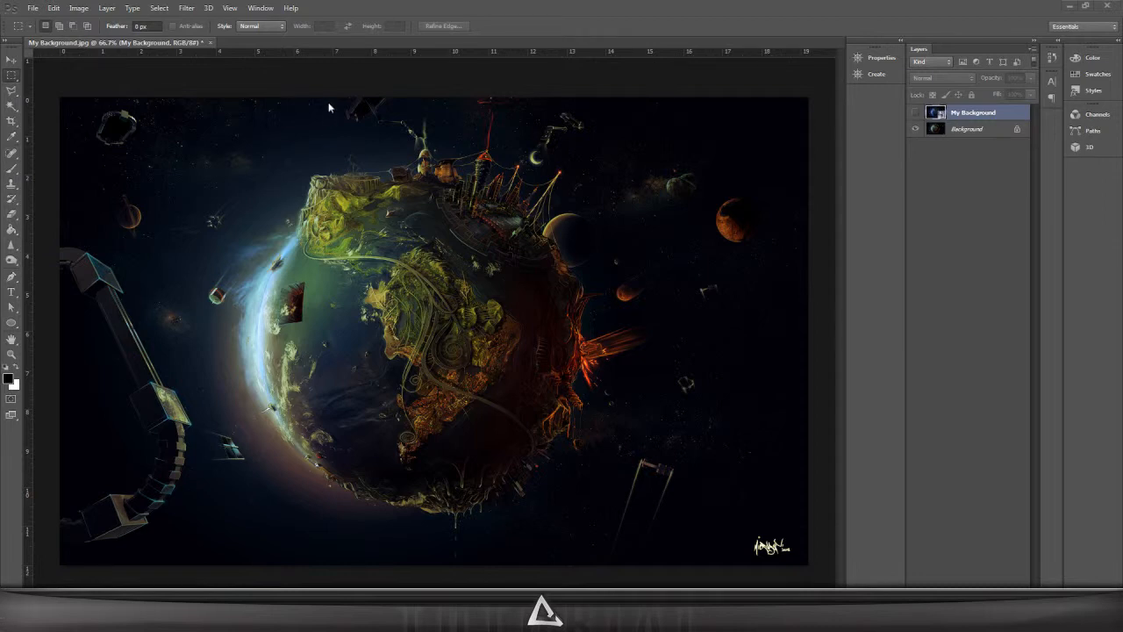
{"action": "left_click", "coordinate": [915, 112]}
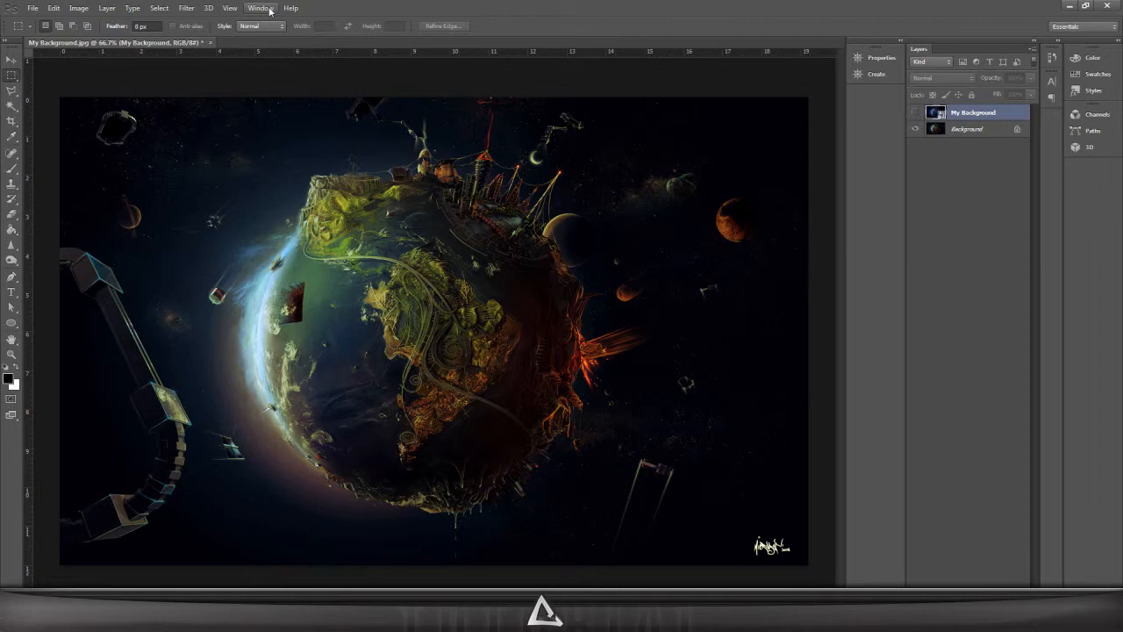
{"action": "left_click", "coordinate": [230, 8]}
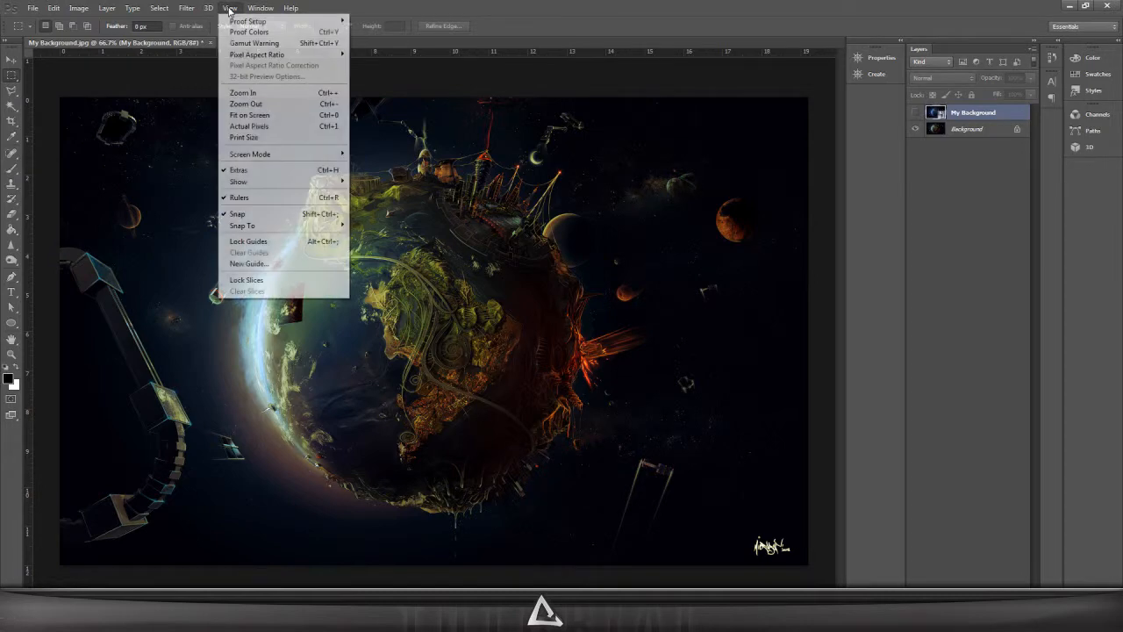
{"action": "mouse_move", "coordinate": [270, 8]}
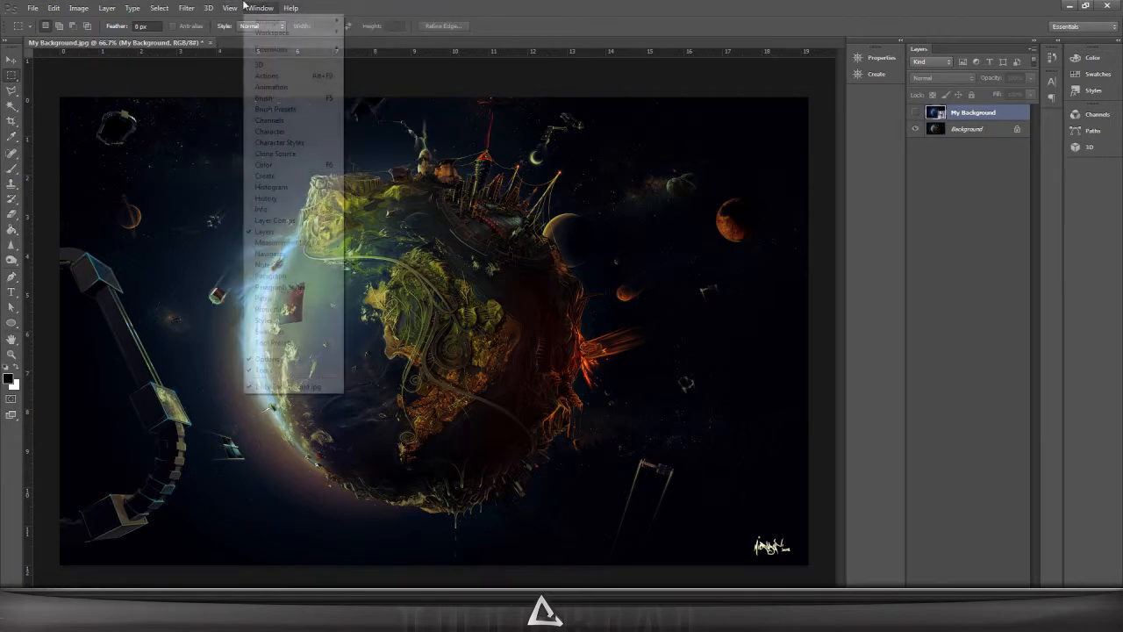
{"action": "left_click", "coordinate": [275, 11]}
{"action": "left_click", "coordinate": [835, 3]}
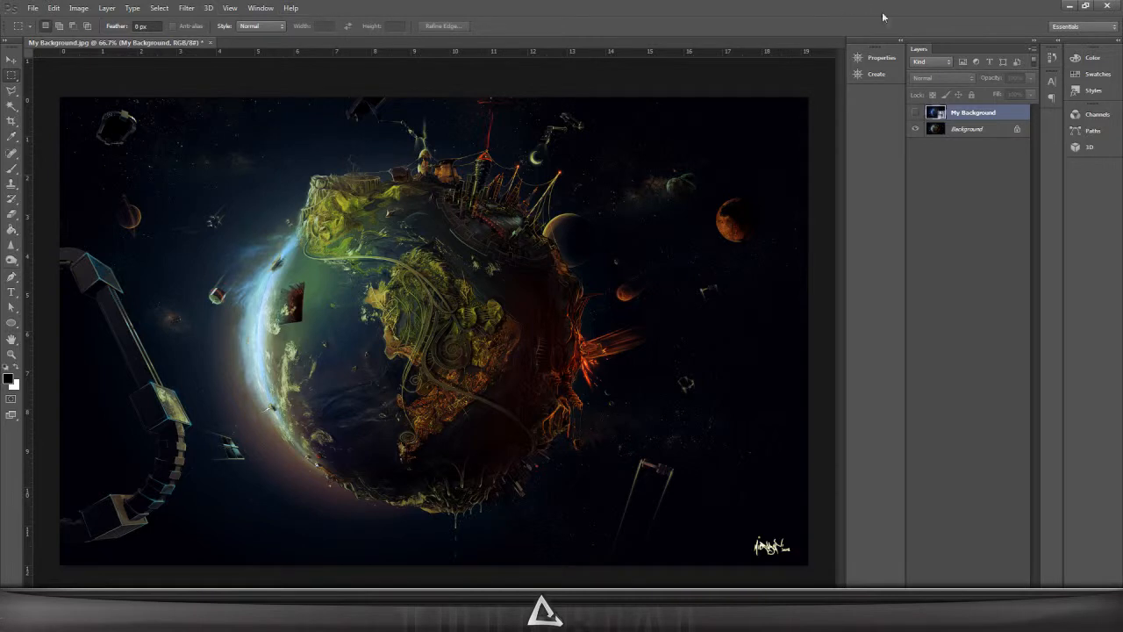
{"action": "left_click", "coordinate": [260, 8]}
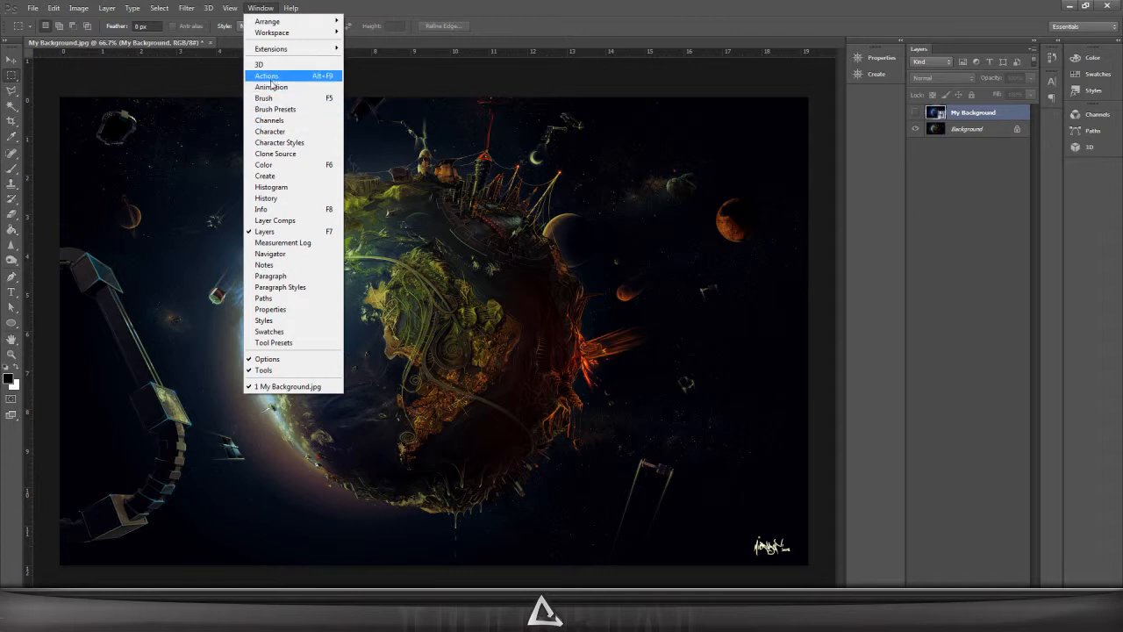
{"action": "left_click", "coordinate": [678, 7]}
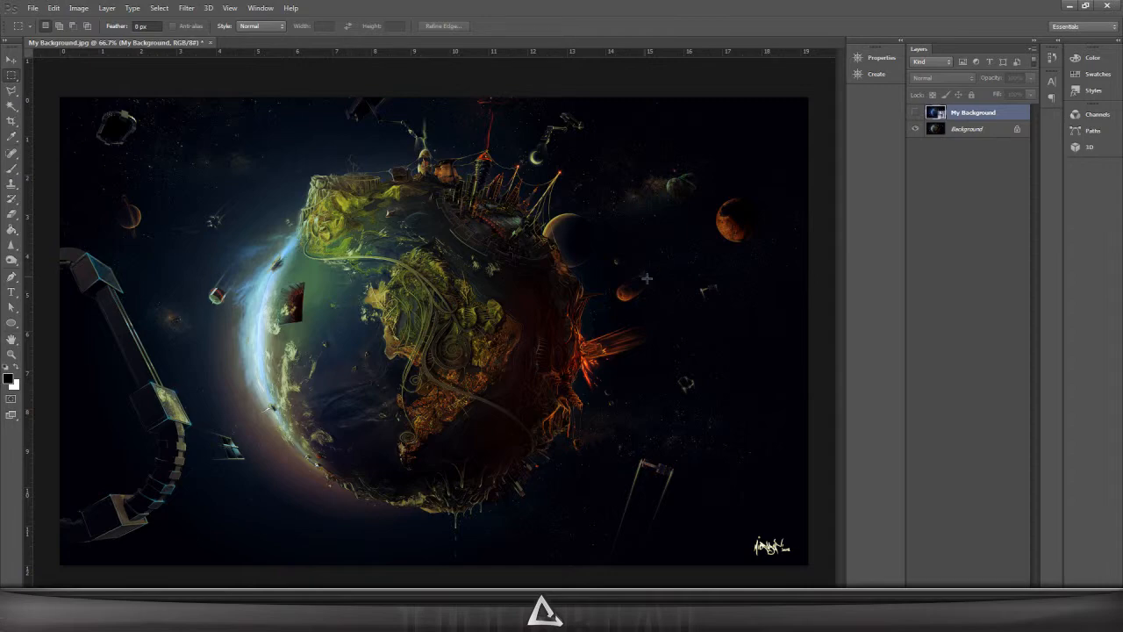
- Hide the Background layer, show the My Background layer and rasterize it
{"action": "left_click", "coordinate": [916, 129]}
{"action": "left_click", "coordinate": [915, 112]}
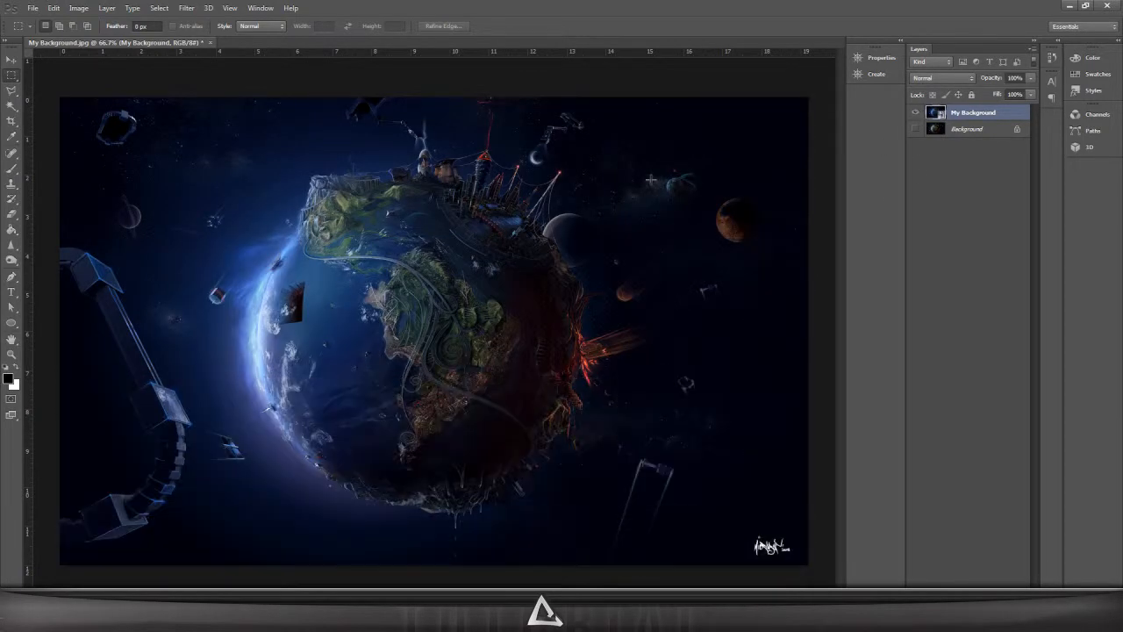
{"action": "right_click", "coordinate": [967, 107]}
{"action": "left_click", "coordinate": [1023, 231]}
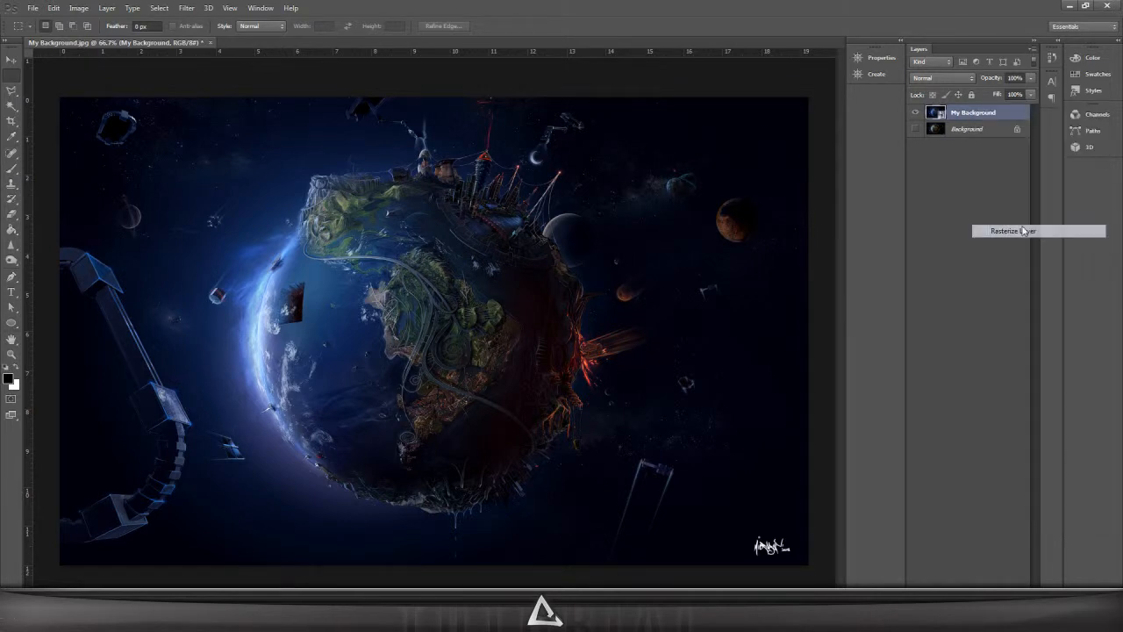
- Turn the Background layer's visibility back on, compare with My Background hidden, and flatten the image
{"action": "left_click", "coordinate": [916, 129]}
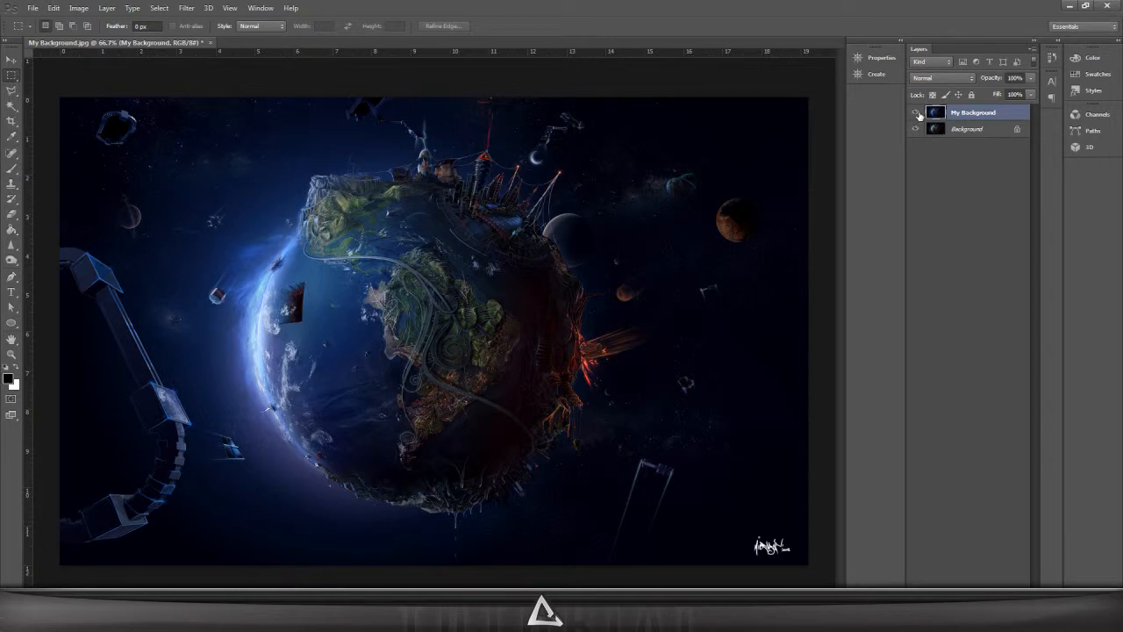
{"action": "left_click", "coordinate": [916, 113]}
{"action": "left_click", "coordinate": [916, 113]}
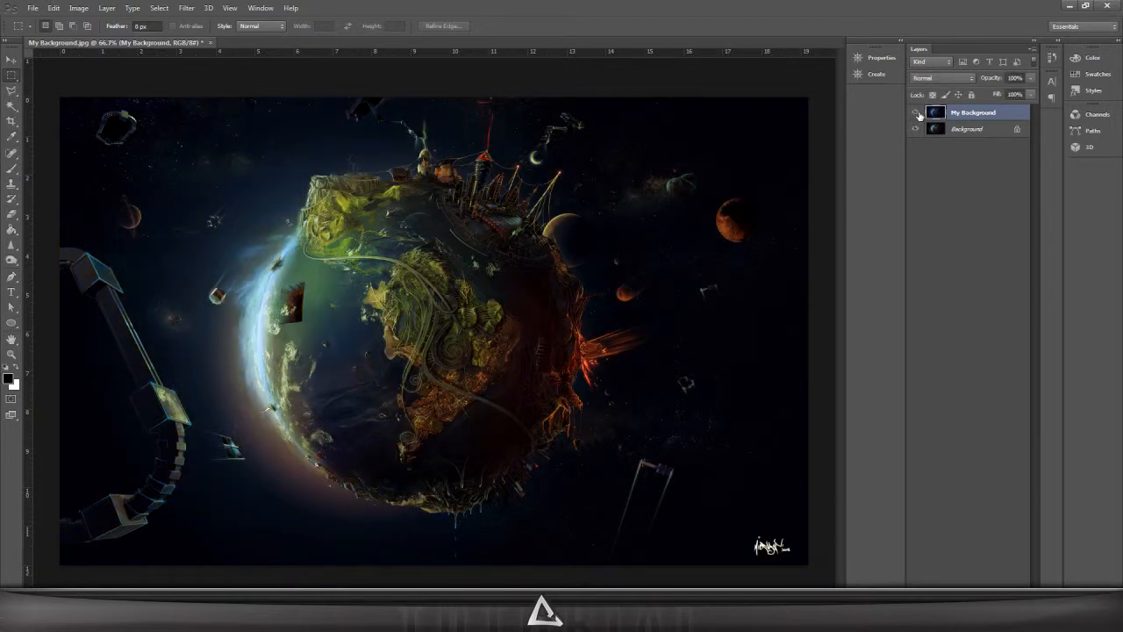
{"action": "right_click", "coordinate": [987, 113]}
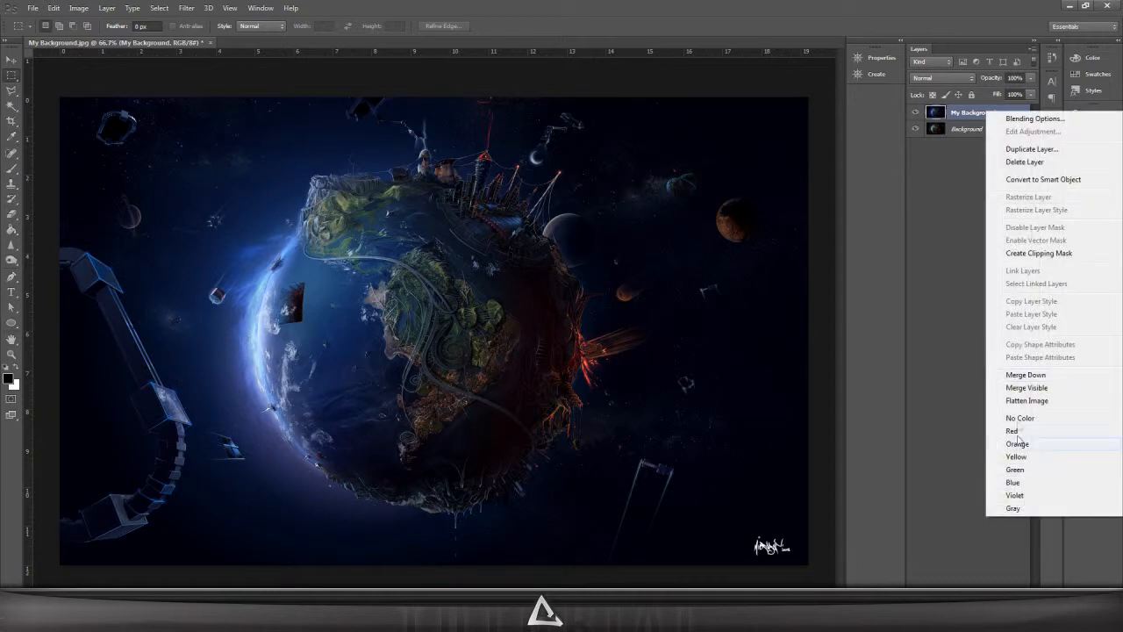
{"action": "left_click", "coordinate": [1032, 401]}
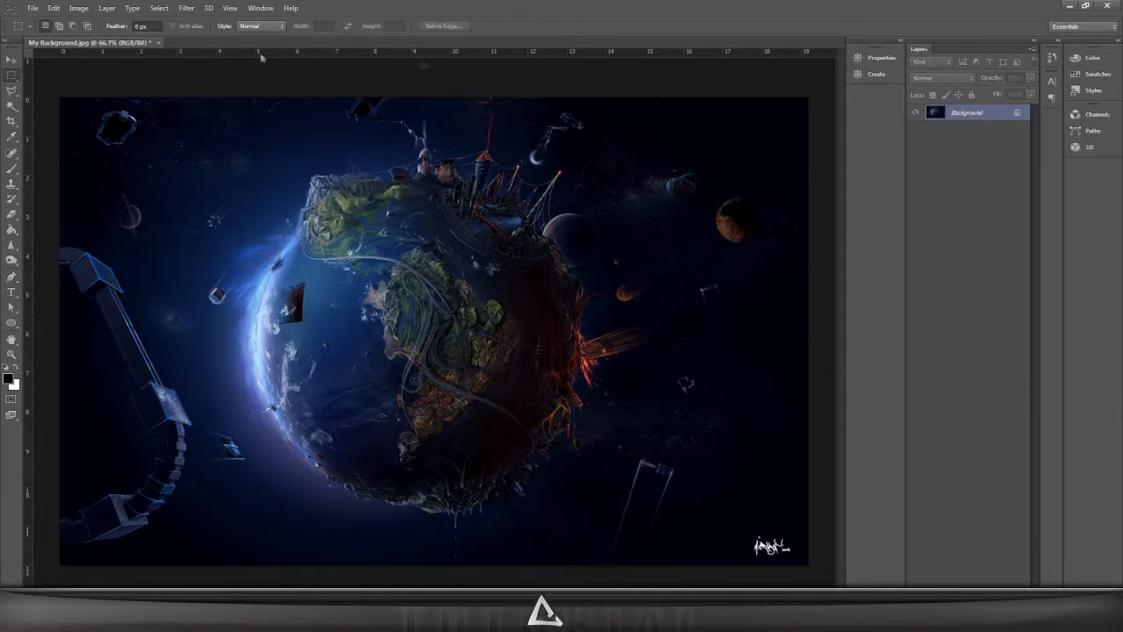
- Add a Brightness/Contrast adjustment layer with brightness 23 and contrast 46, and compare the image with and without it
{"action": "left_click", "coordinate": [878, 73]}
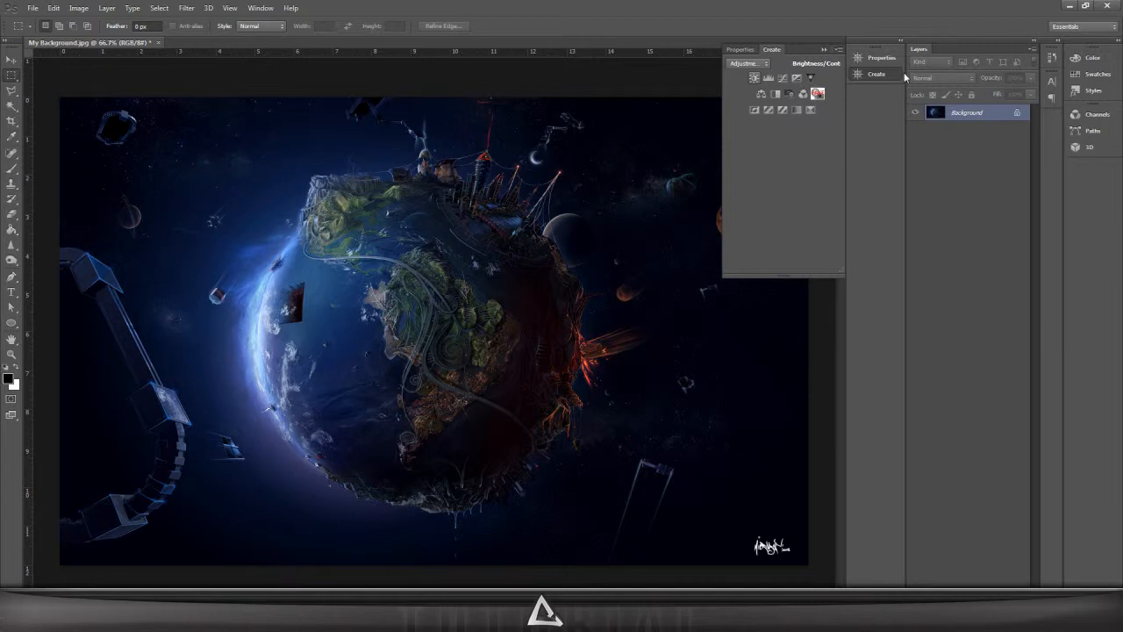
{"action": "left_click", "coordinate": [755, 78]}
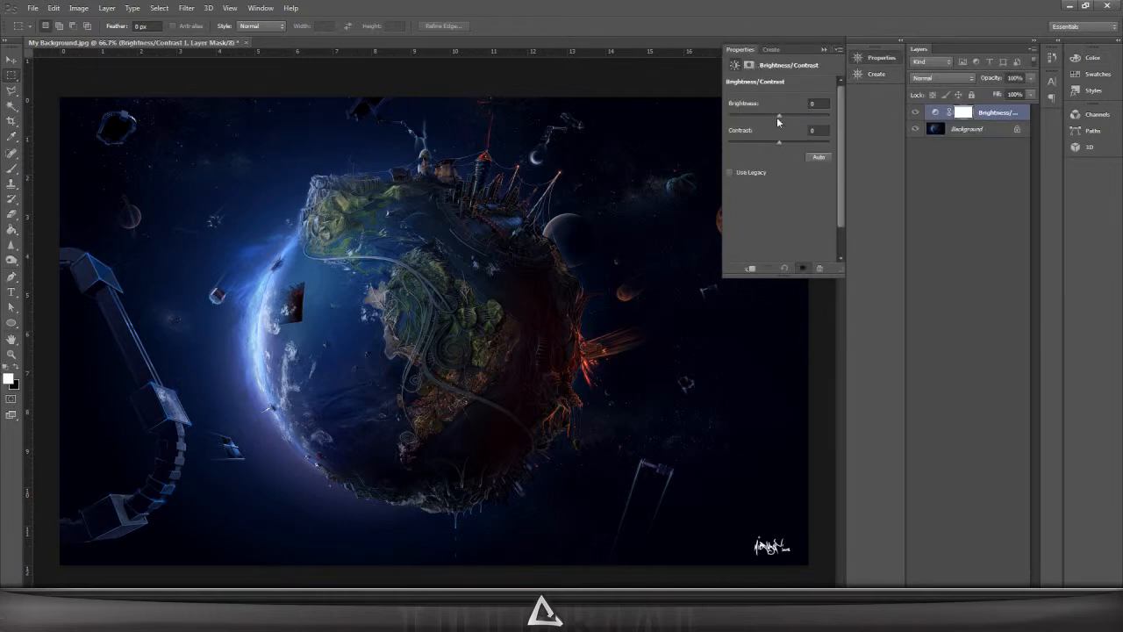
{"action": "left_click_drag", "start_coordinate": [778, 116], "coordinate": [784, 117]}
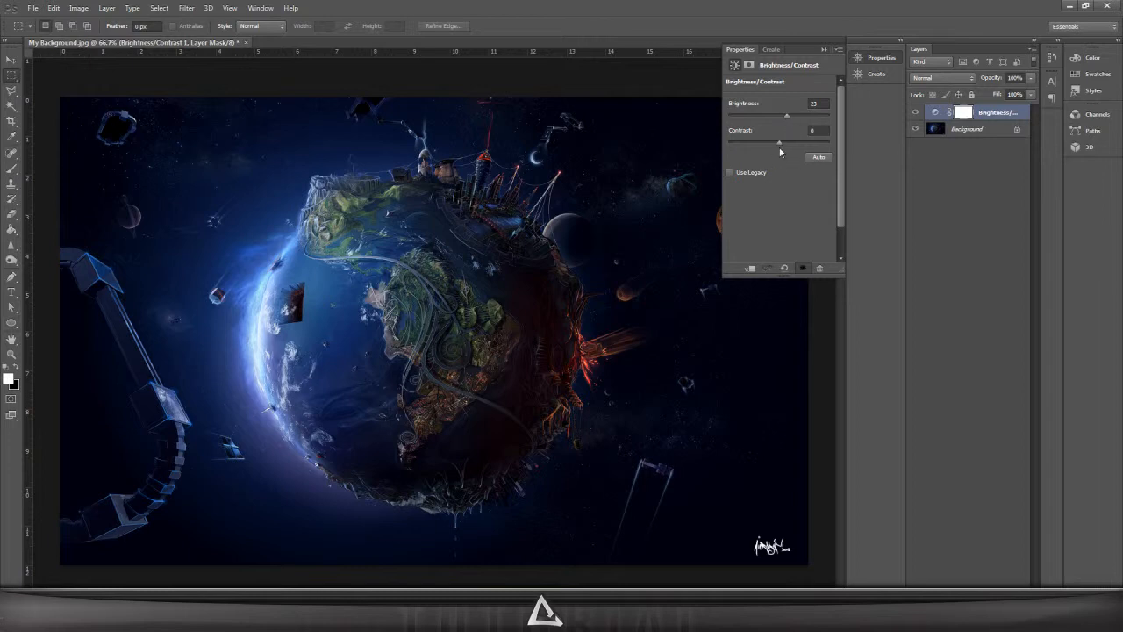
{"action": "left_click_drag", "start_coordinate": [788, 145], "coordinate": [802, 149]}
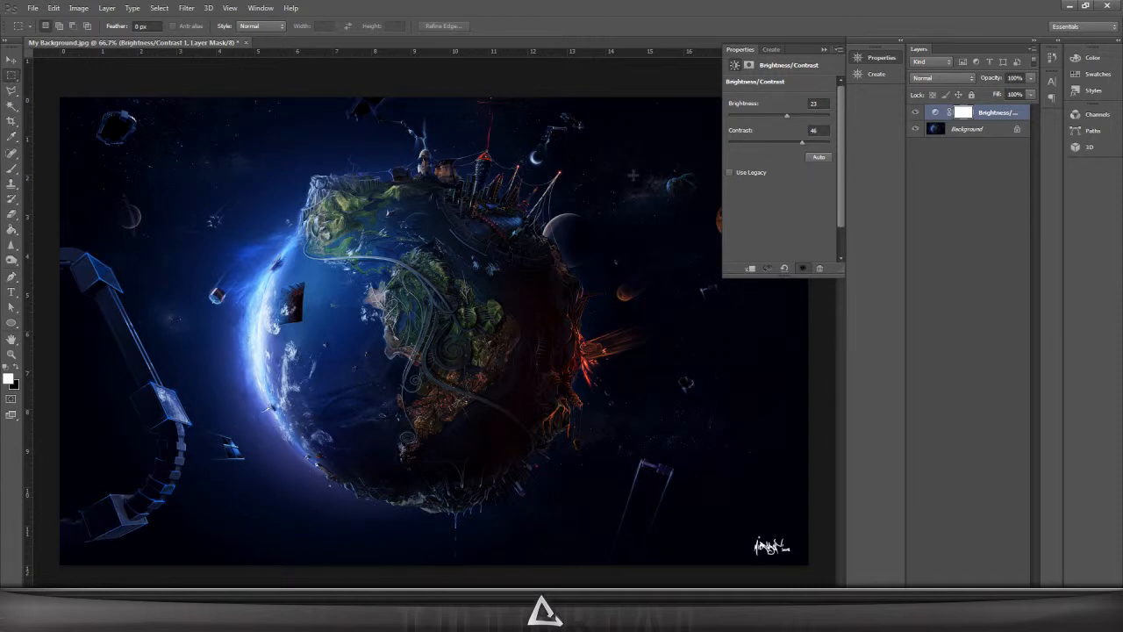
{"action": "left_click", "coordinate": [916, 114]}
{"action": "left_click", "coordinate": [916, 114]}
{"action": "left_click", "coordinate": [825, 50]}
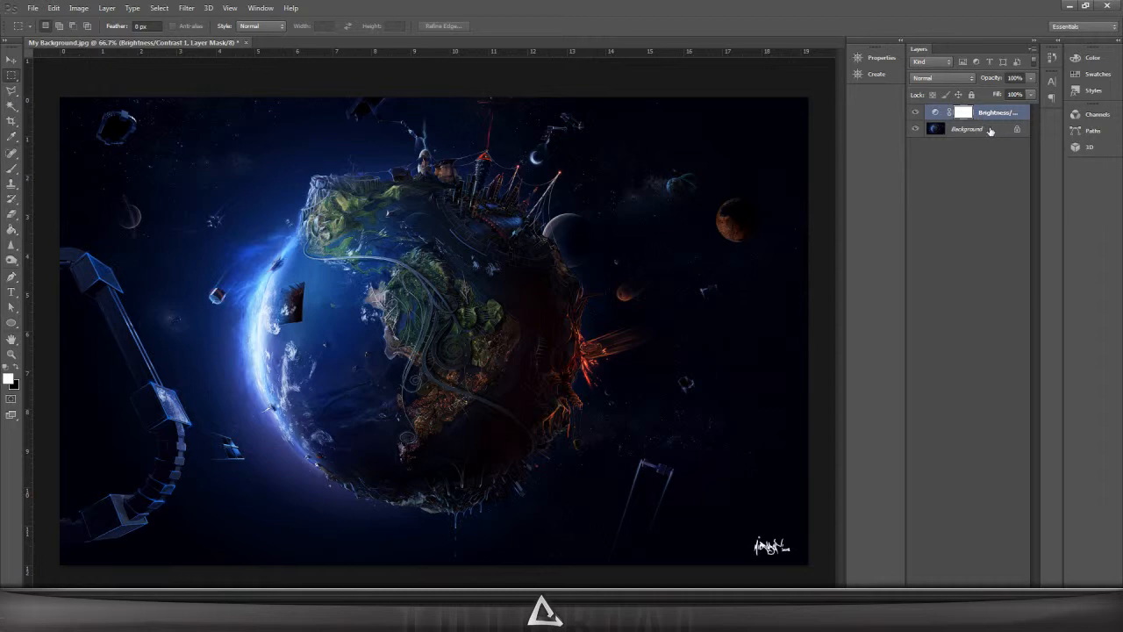
- Add a Gradient Map adjustment layer above the Brightness/Contrast layer
{"action": "left_click", "coordinate": [876, 74]}
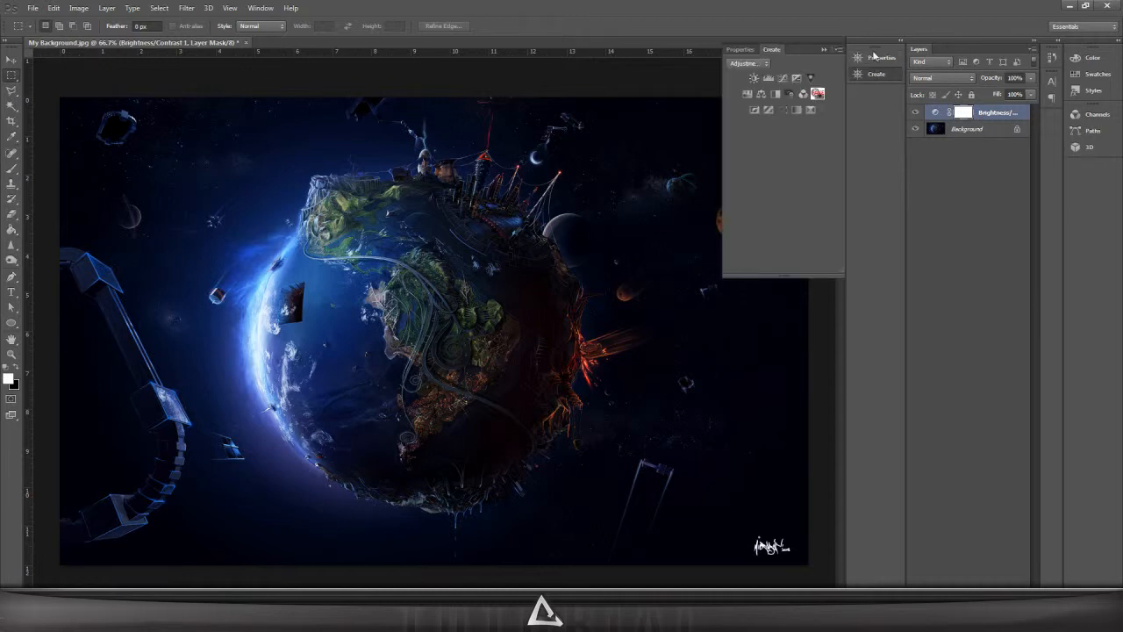
{"action": "left_click", "coordinate": [825, 50]}
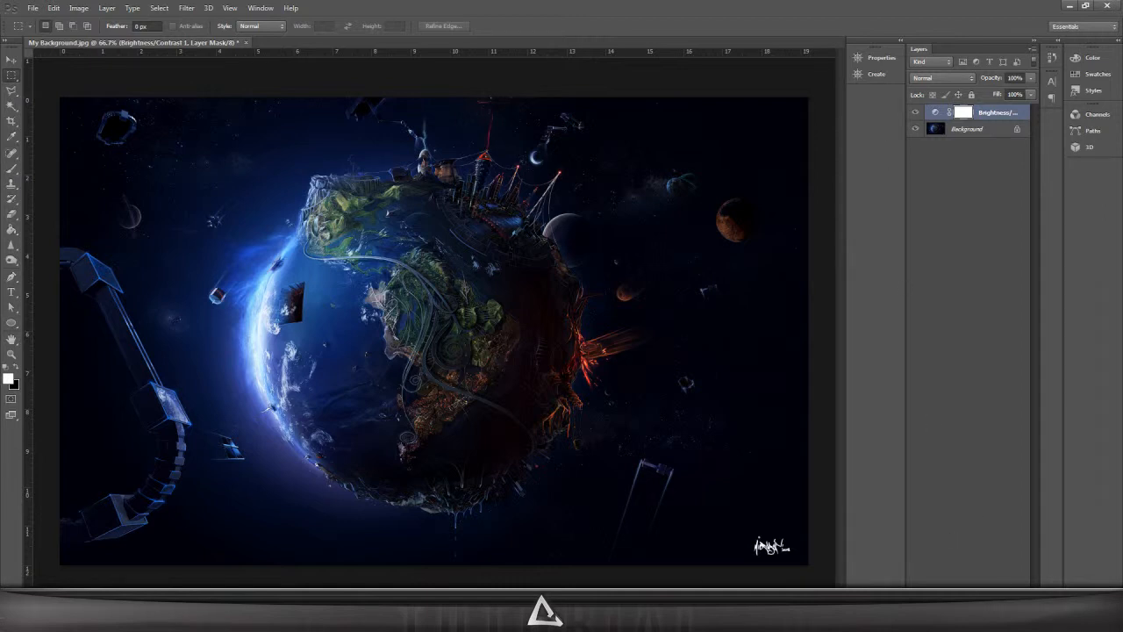
{"action": "left_click", "coordinate": [969, 599]}
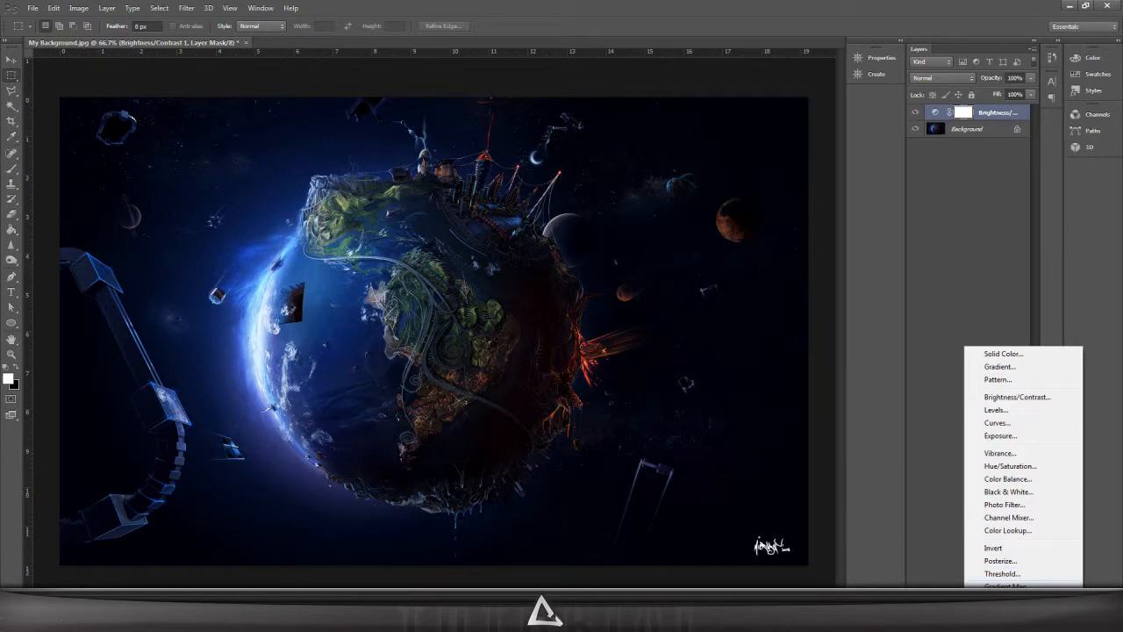
{"action": "left_click", "coordinate": [1003, 581]}
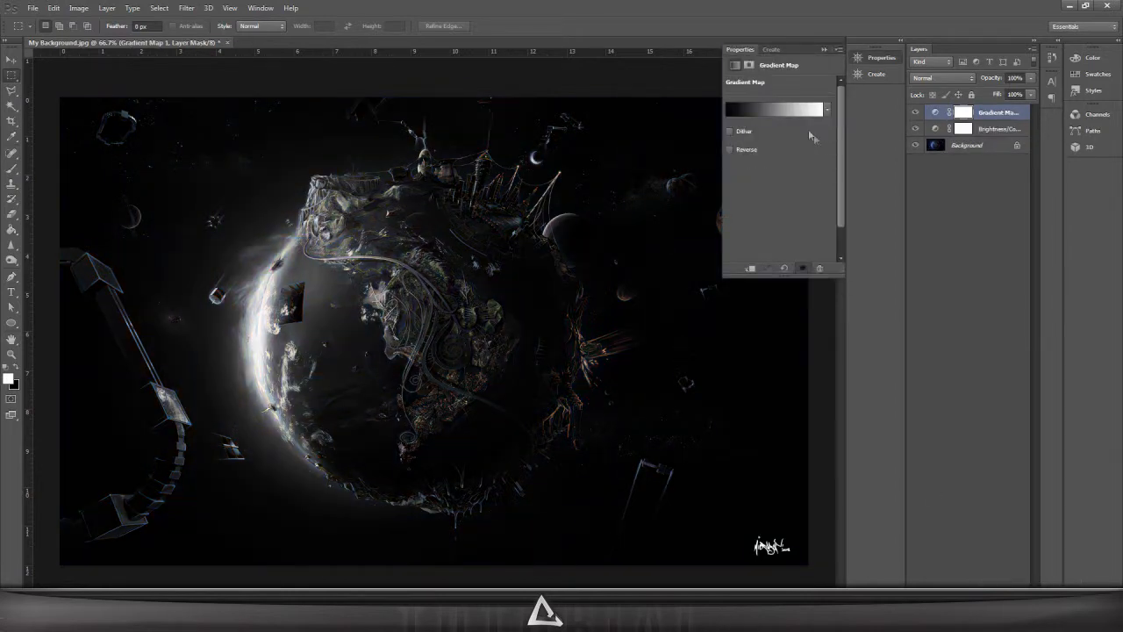
- Try several red presets for the gradient map and choose the one running from very dark red to bright red
{"action": "left_click", "coordinate": [788, 111]}
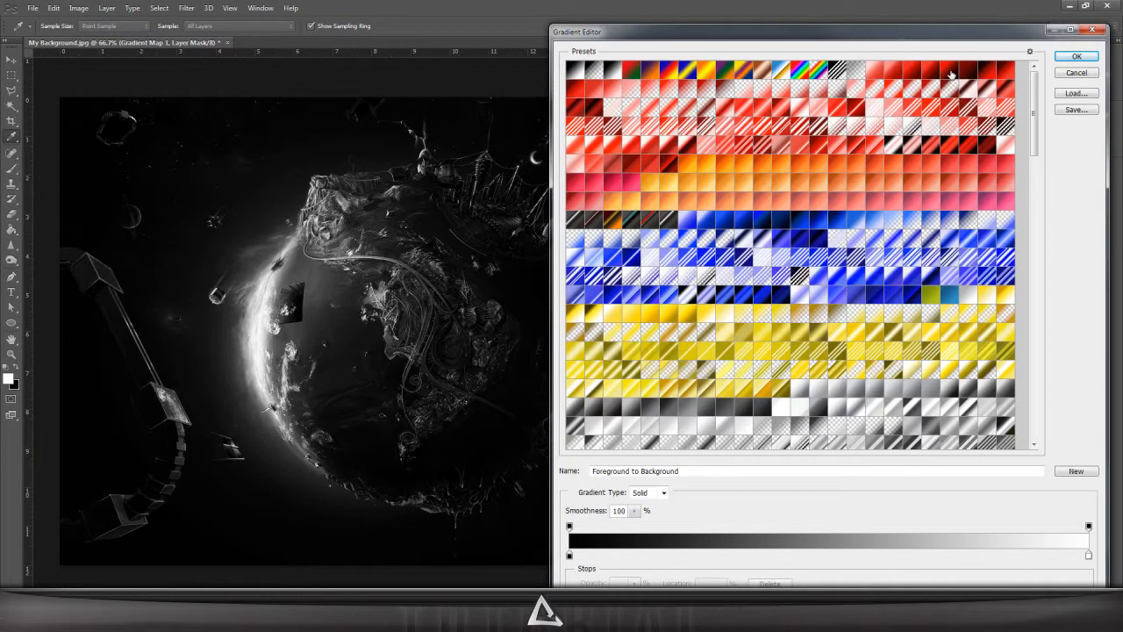
{"action": "left_click", "coordinate": [593, 95]}
{"action": "left_click", "coordinate": [908, 72]}
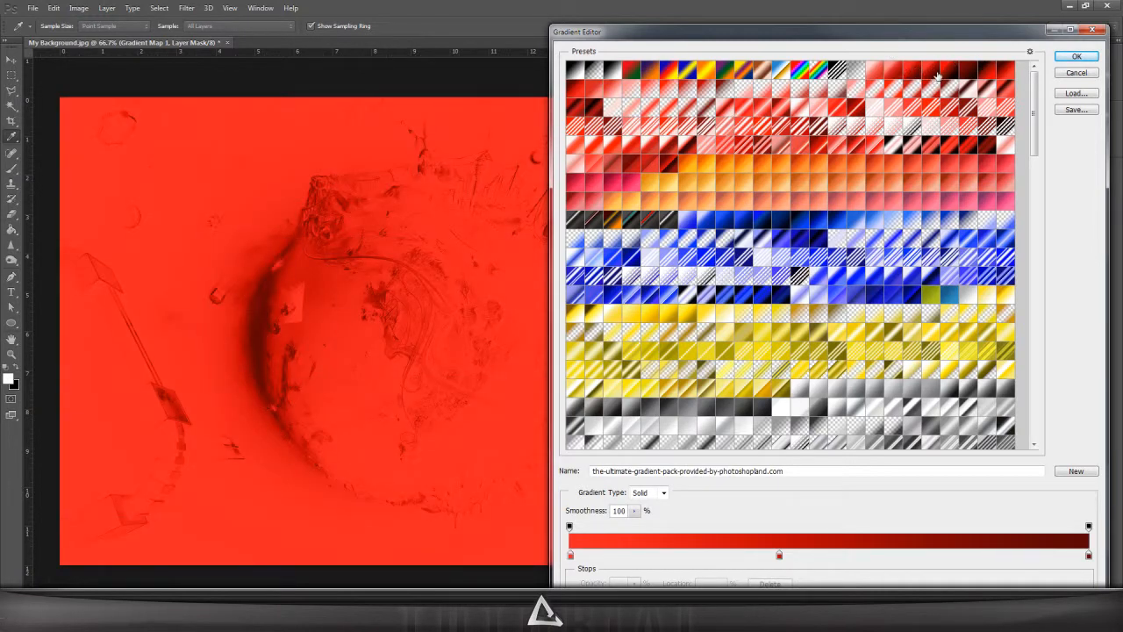
{"action": "left_click", "coordinate": [636, 167]}
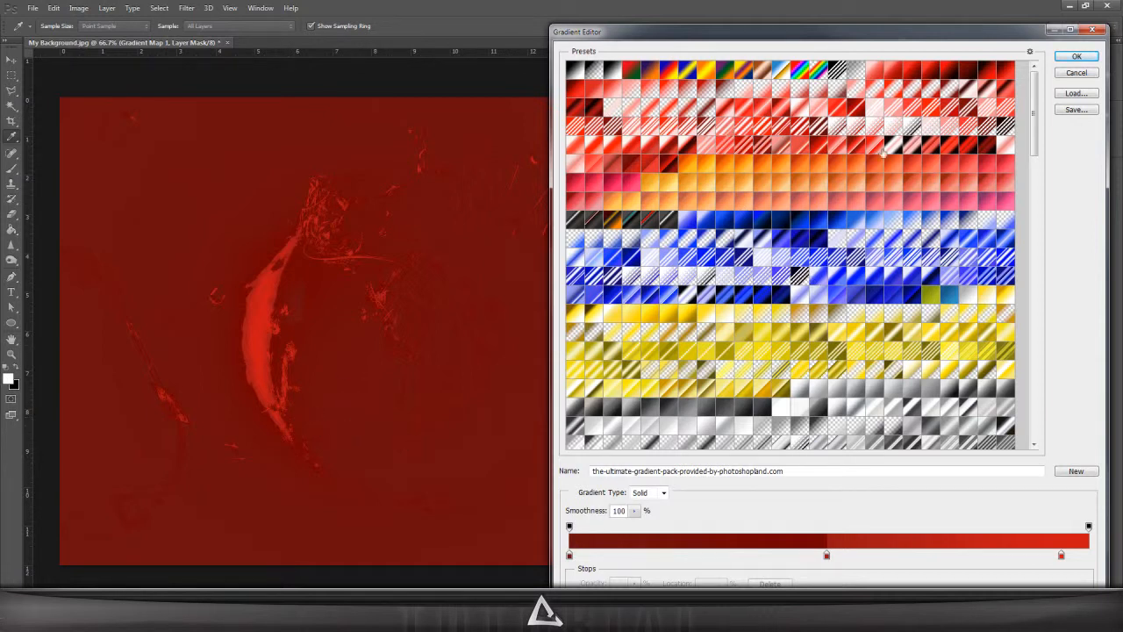
{"action": "left_click", "coordinate": [994, 75]}
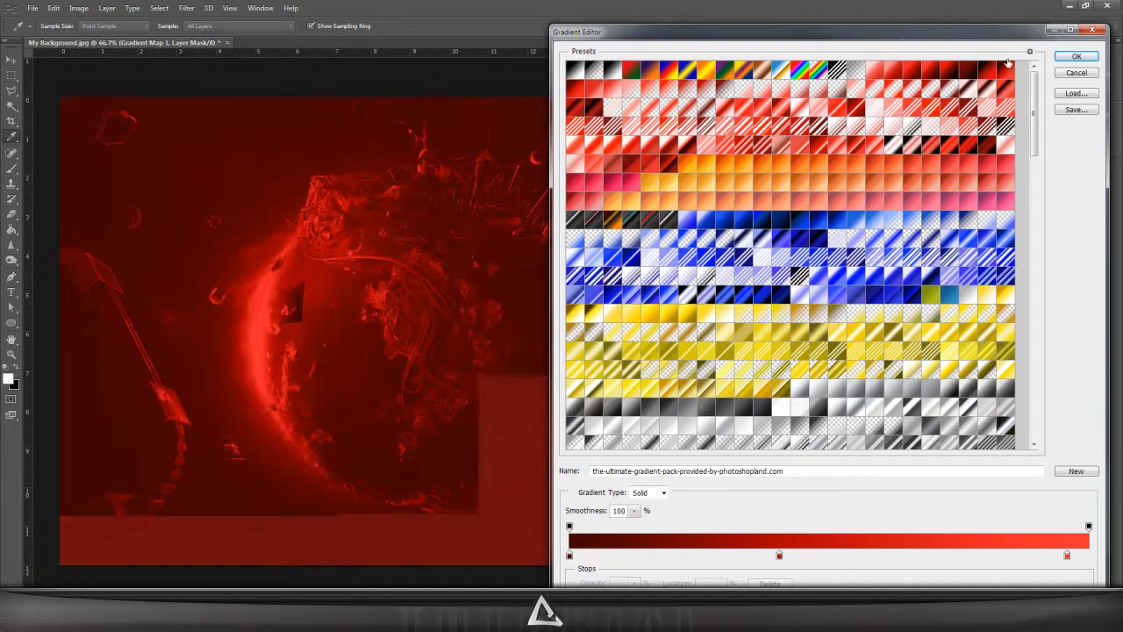
- Try a black color stop near the middle of the red gradient, remove it and accept the preset gradient
{"action": "left_click", "coordinate": [891, 555]}
{"action": "left_click_drag", "start_coordinate": [892, 555], "coordinate": [782, 556]}
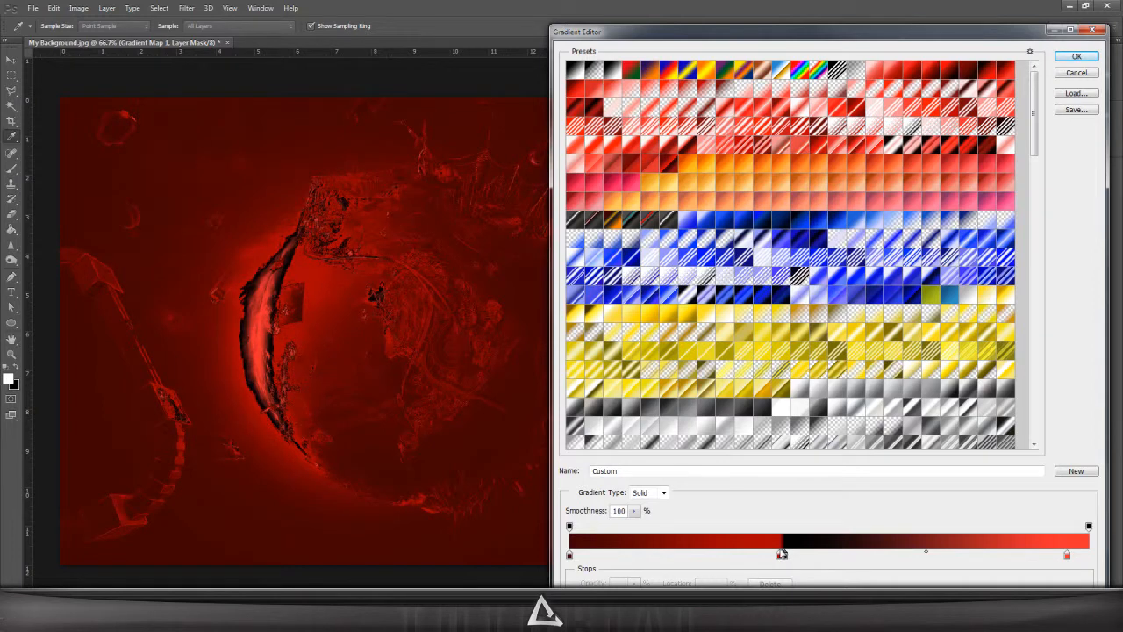
{"action": "left_click", "coordinate": [789, 537]}
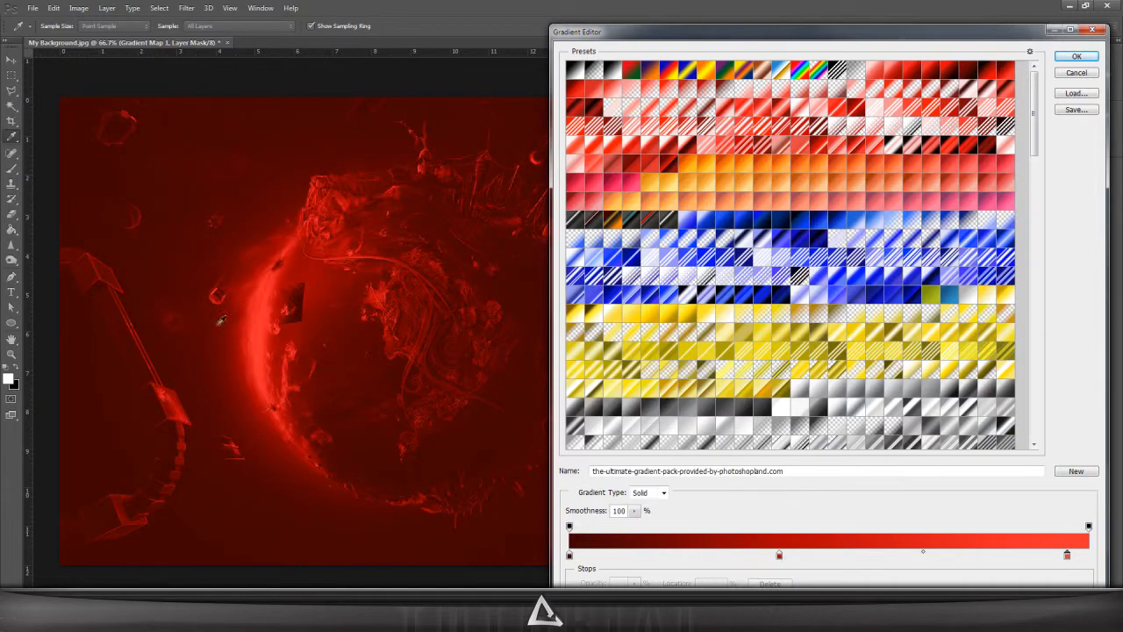
{"action": "left_click", "coordinate": [1077, 56]}
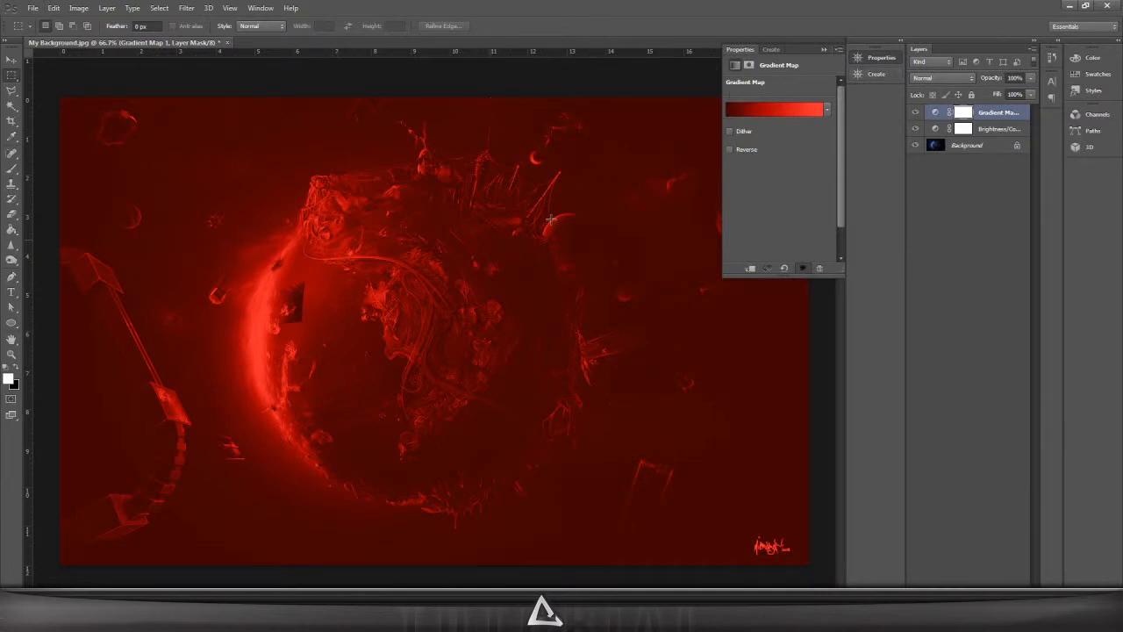
{"action": "left_click", "coordinate": [993, 129]}
{"action": "left_click", "coordinate": [990, 115]}
{"action": "key", "text": "ctrl+g"}
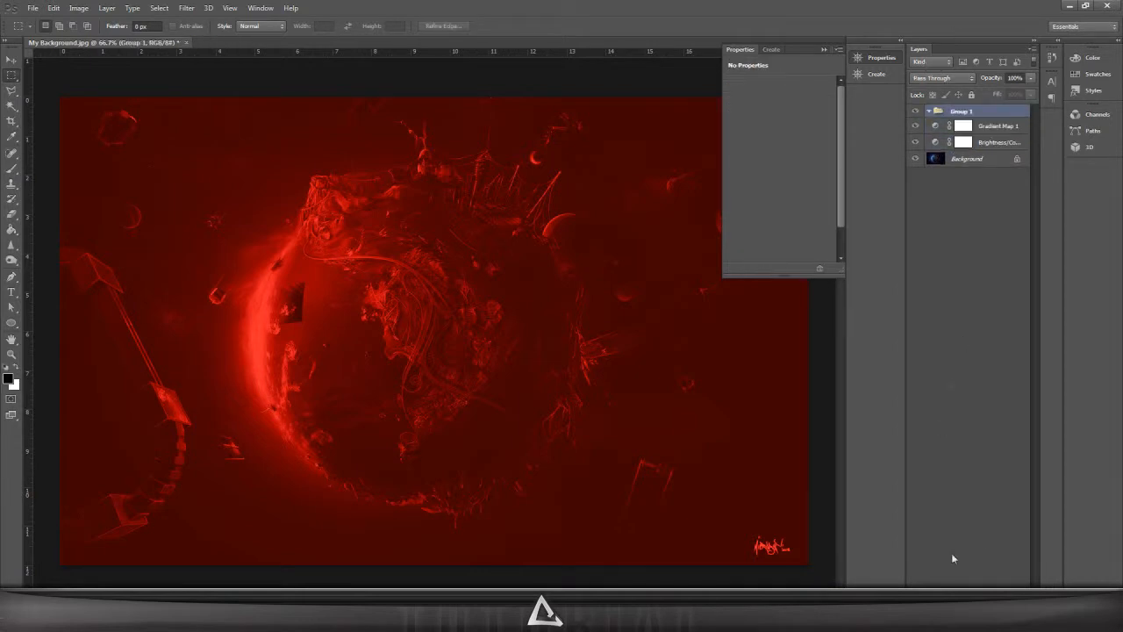
{"action": "key", "text": "ctrl+z"}
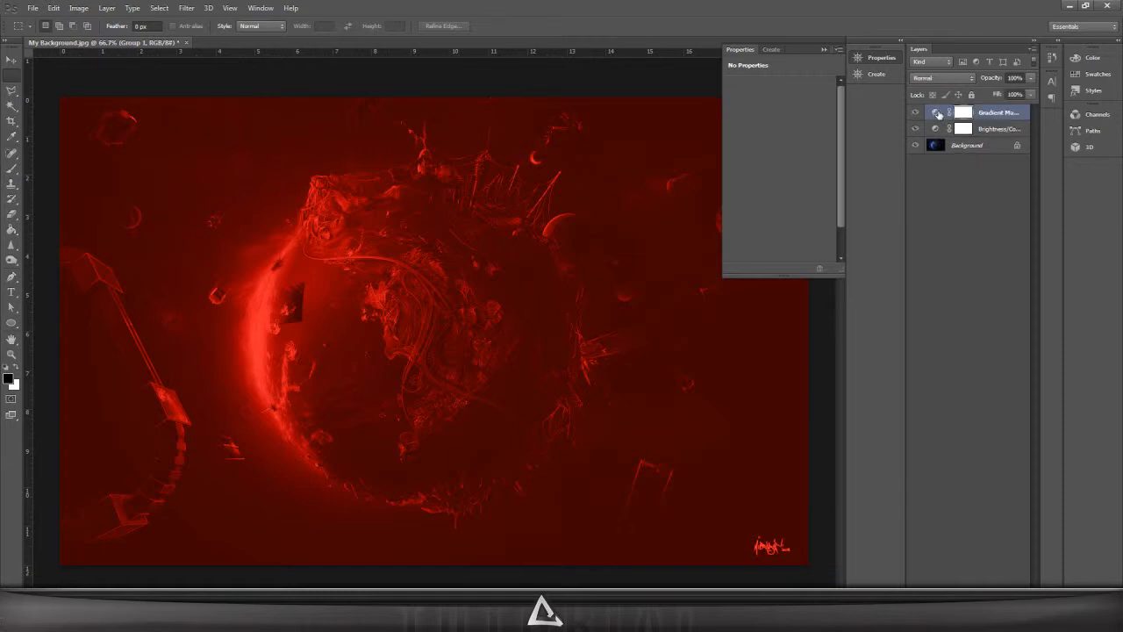
- Add a second Gradient Map adjustment layer above the red gradient map layer
{"action": "left_click", "coordinate": [936, 113]}
{"action": "left_click", "coordinate": [973, 602]}
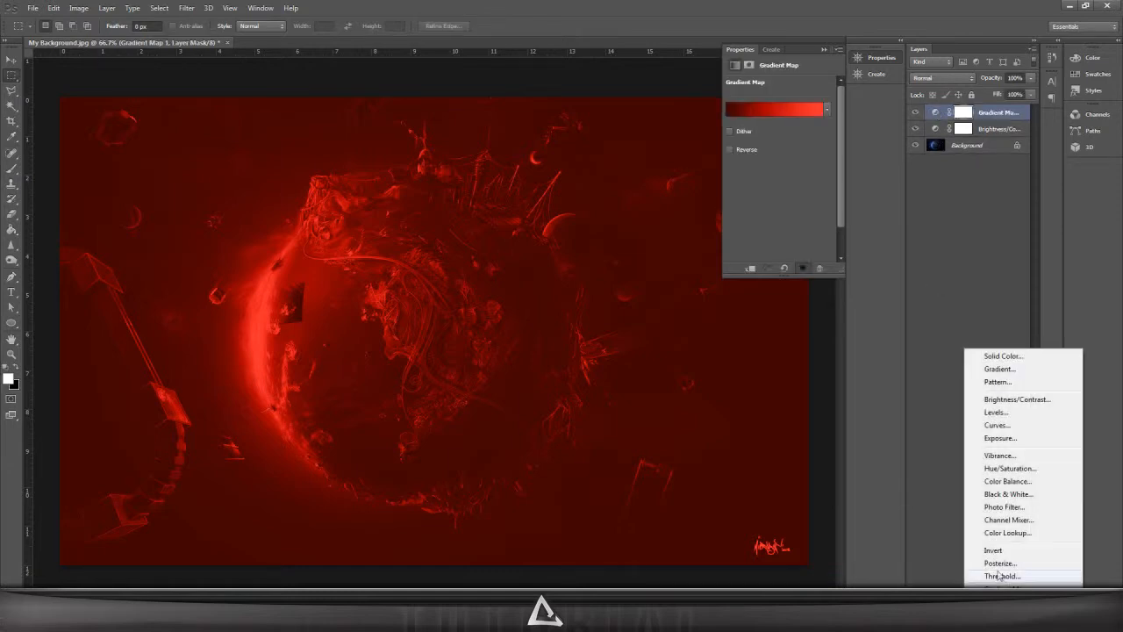
{"action": "left_click", "coordinate": [995, 592]}
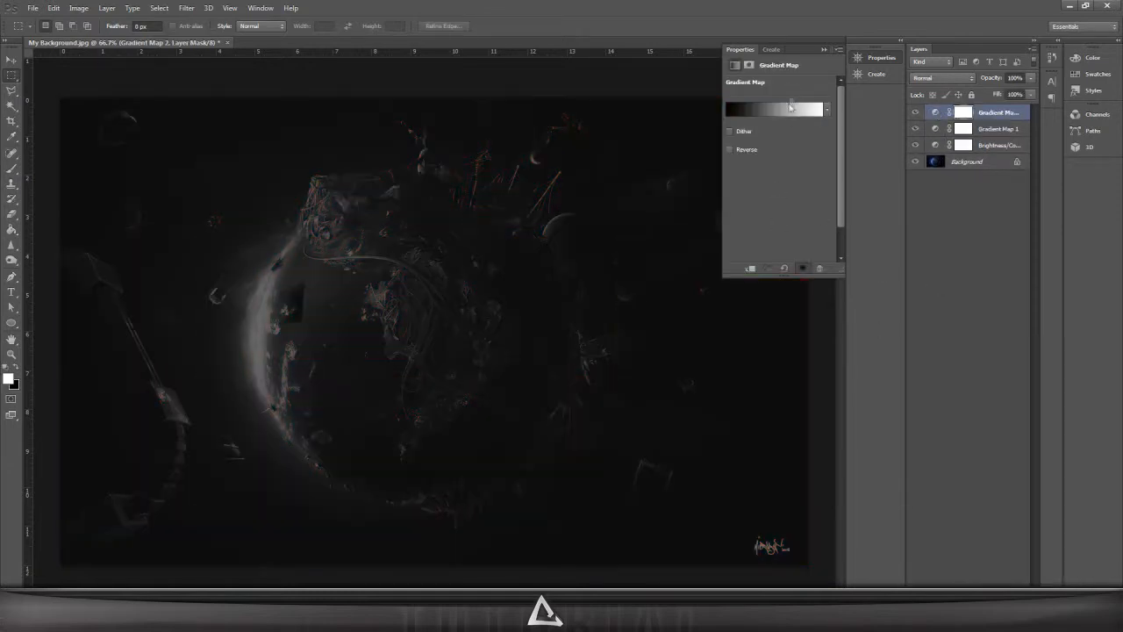
- Apply the dark navy to bright blue preset to the new gradient map and move its layer below the Brightness/Contrast layer
{"action": "left_click", "coordinate": [785, 114]}
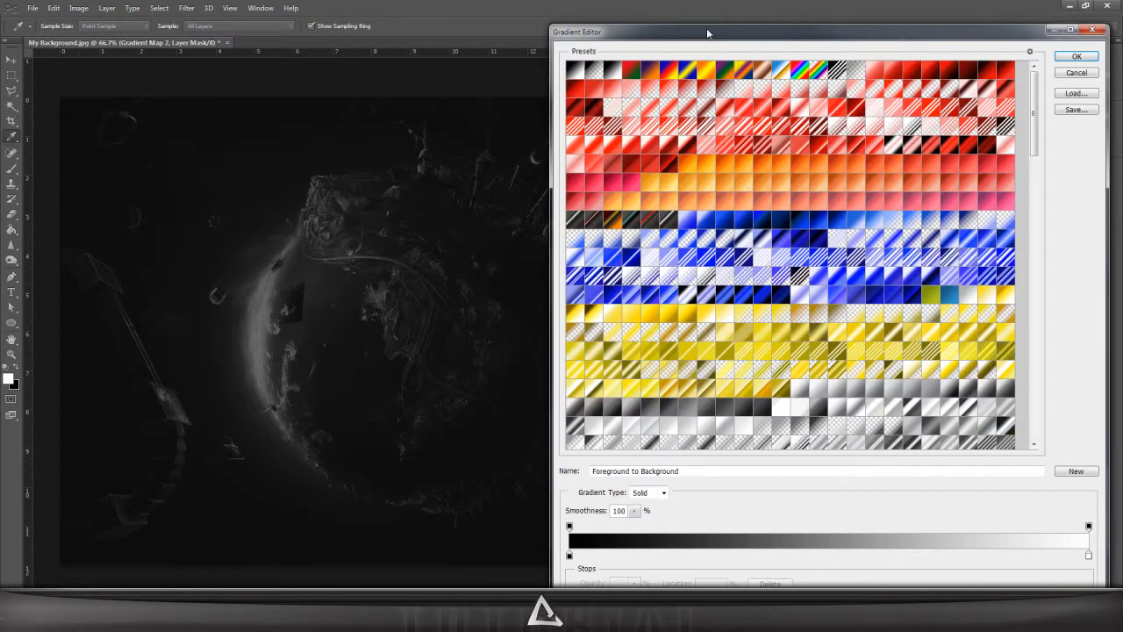
{"action": "left_click_drag", "start_coordinate": [707, 32], "coordinate": [633, 31]}
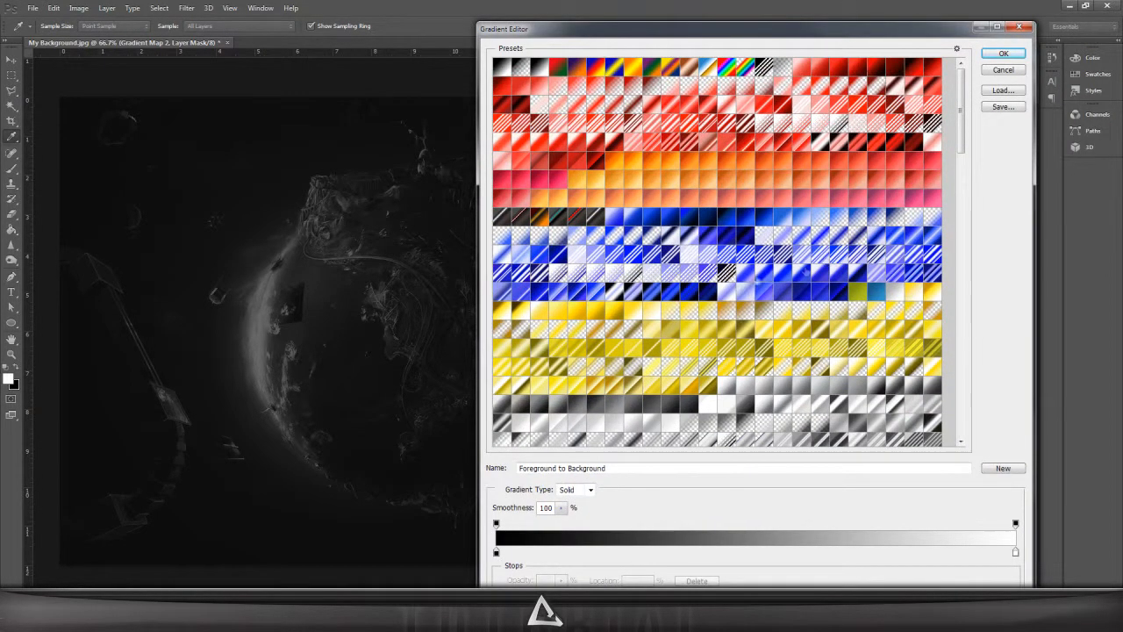
{"action": "left_click", "coordinate": [718, 215]}
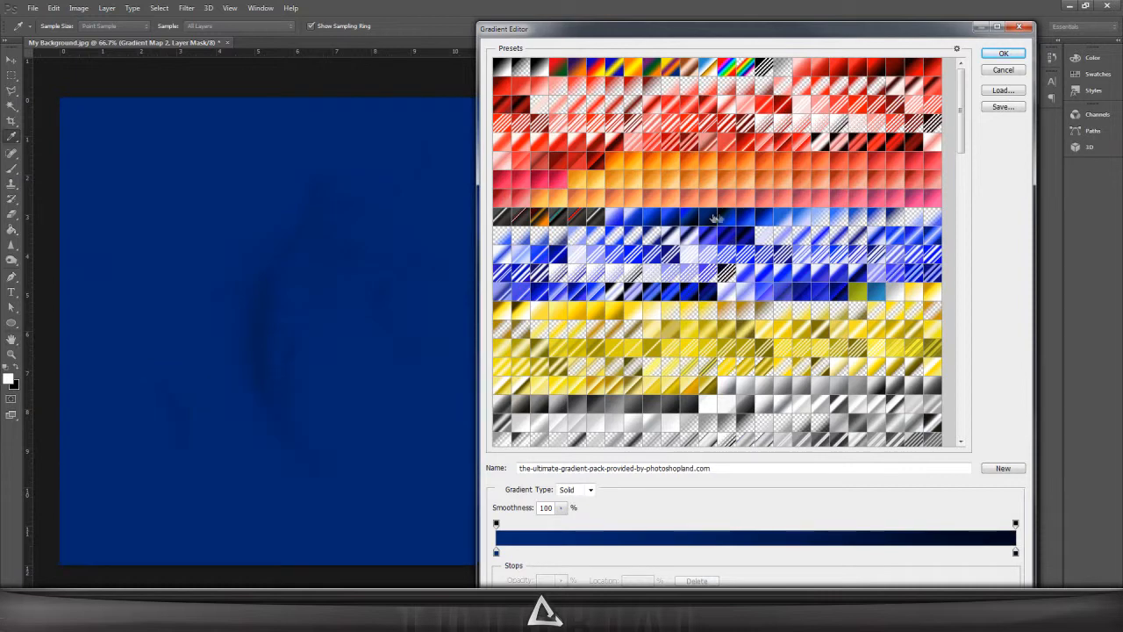
{"action": "left_click", "coordinate": [751, 228]}
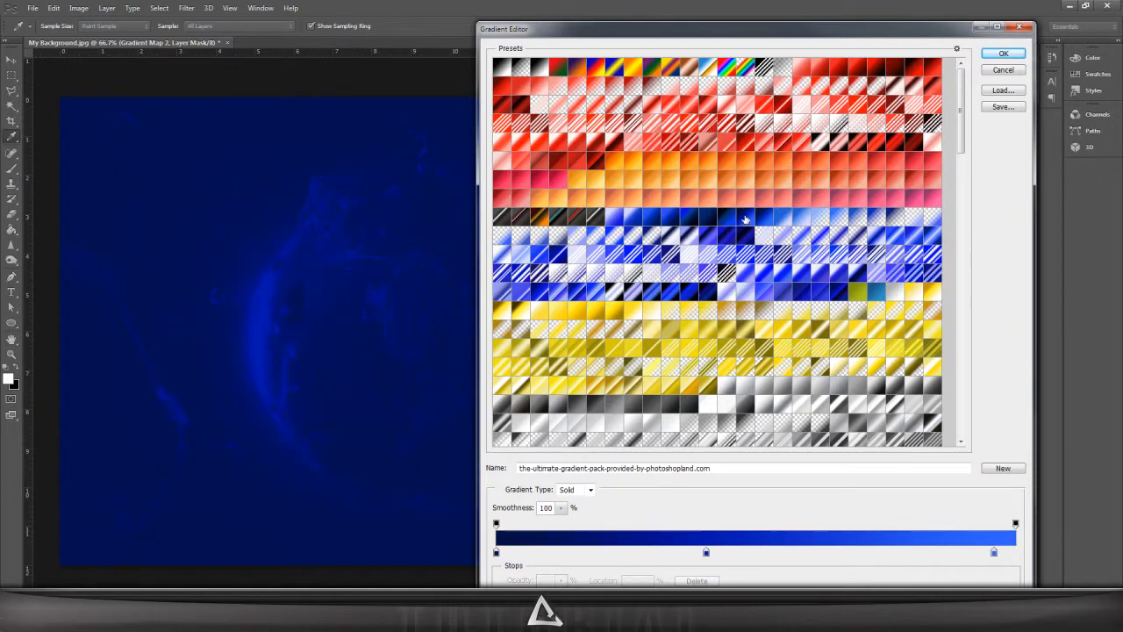
{"action": "left_click", "coordinate": [1005, 55]}
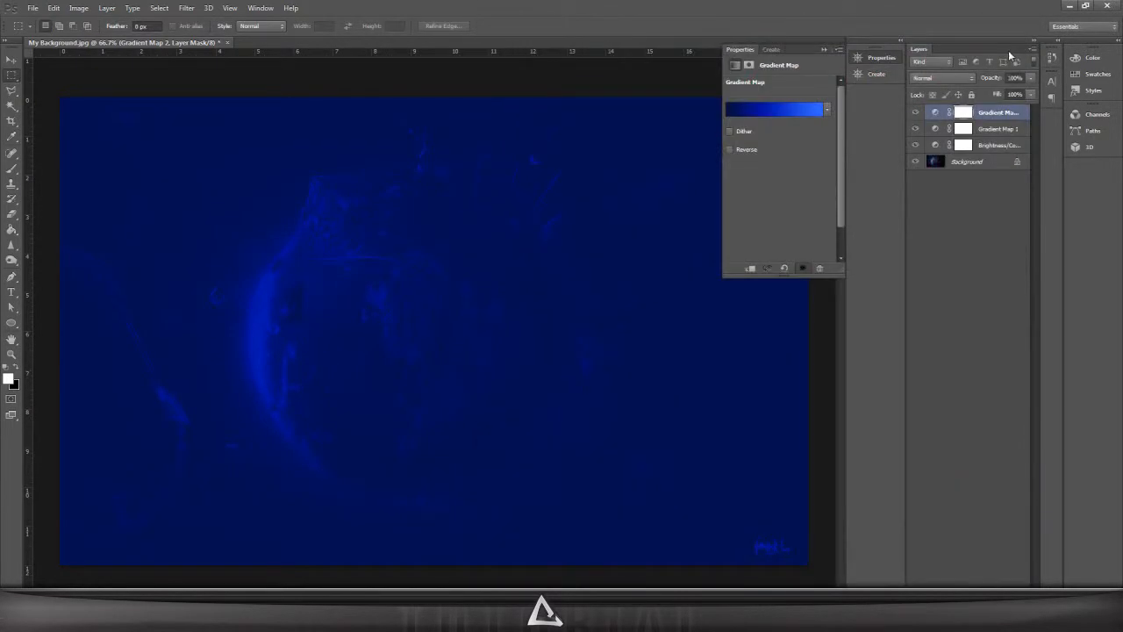
{"action": "left_click_drag", "start_coordinate": [978, 120], "coordinate": [1006, 148]}
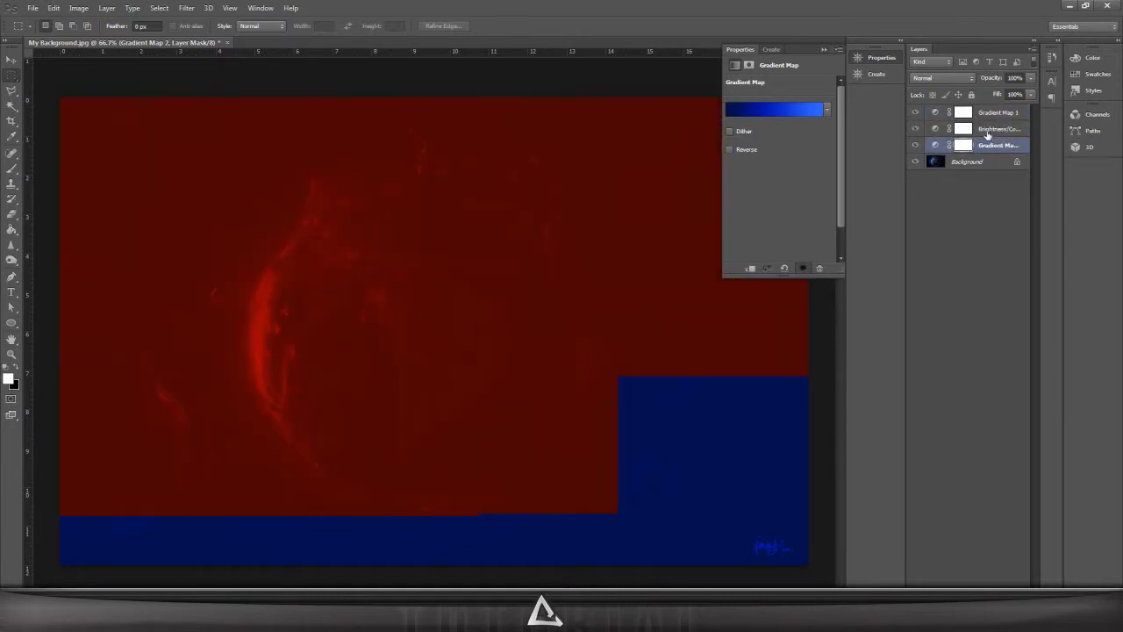
- Add a Gradient Map layer above Brightness/Contrast with the bright green to dark green preset, and place the red gradient map layer beneath it
{"action": "left_click", "coordinate": [987, 129]}
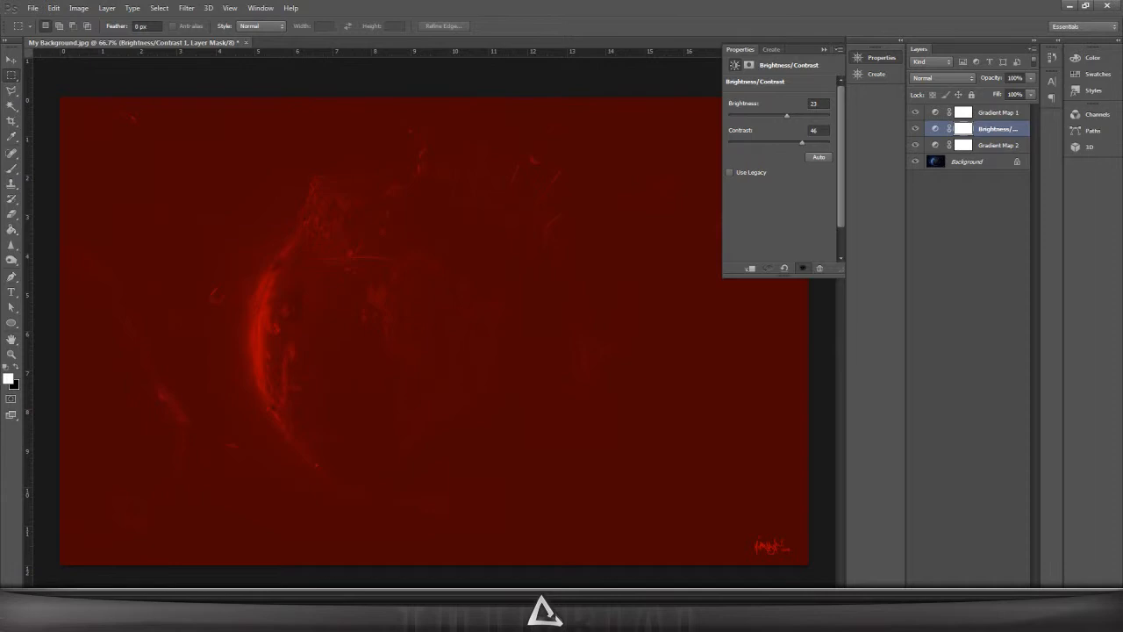
{"action": "left_click", "coordinate": [1005, 585]}
{"action": "left_click", "coordinate": [772, 111]}
{"action": "scroll", "coordinate": [747, 302], "scroll_direction": "down", "scroll_amount": 5}
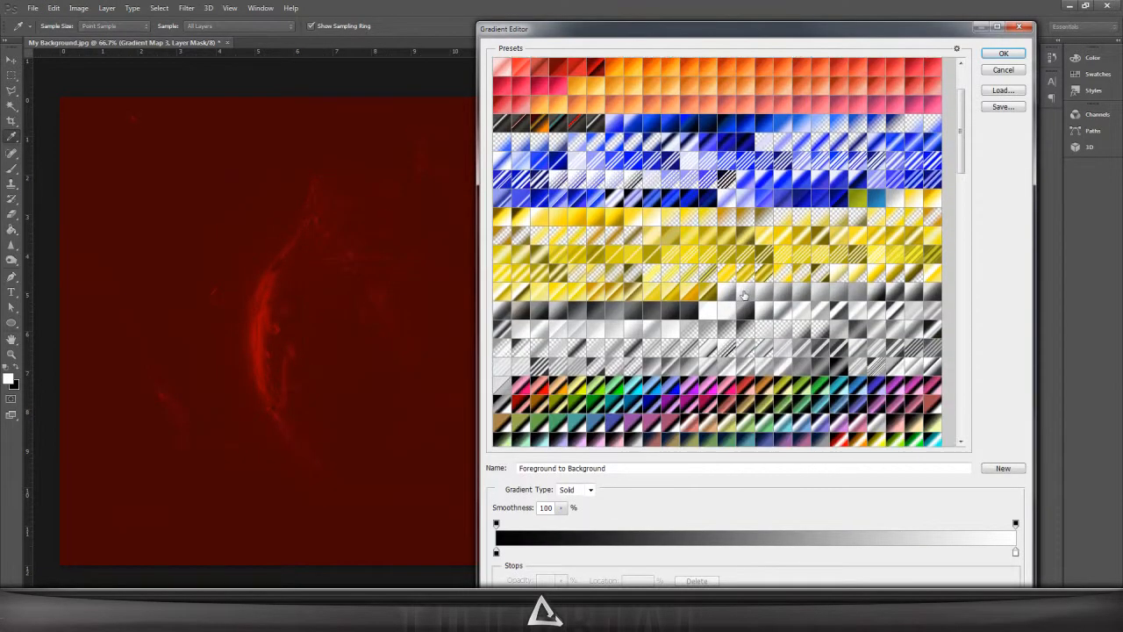
{"action": "left_click_drag", "start_coordinate": [963, 163], "coordinate": [945, 260]}
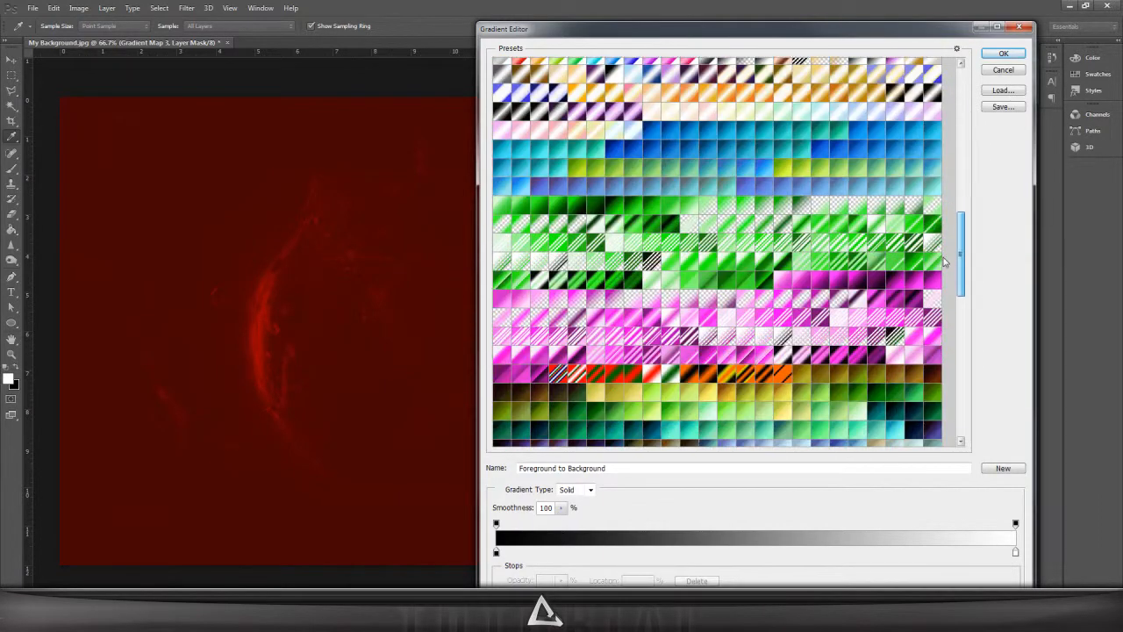
{"action": "left_click", "coordinate": [842, 172]}
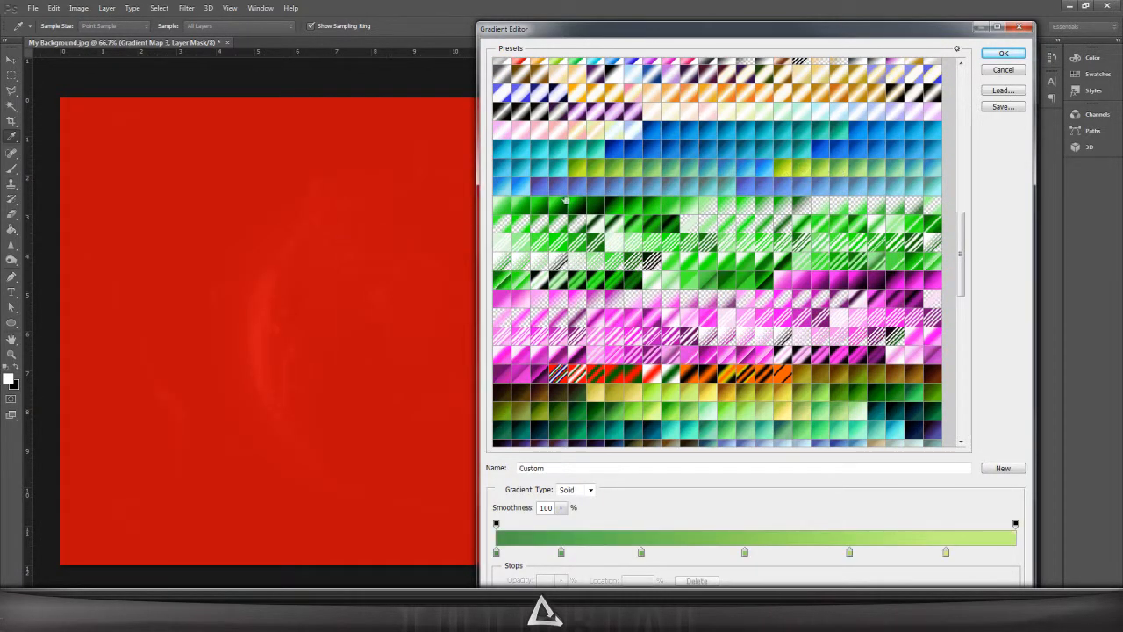
{"action": "left_click", "coordinate": [556, 208]}
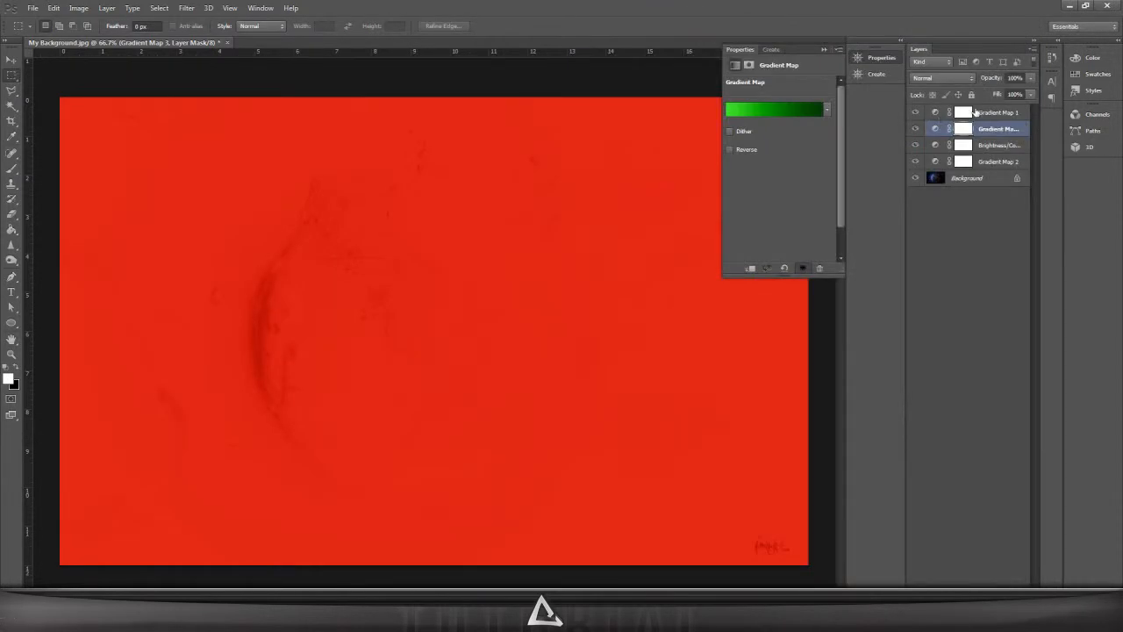
{"action": "left_click", "coordinate": [985, 115]}
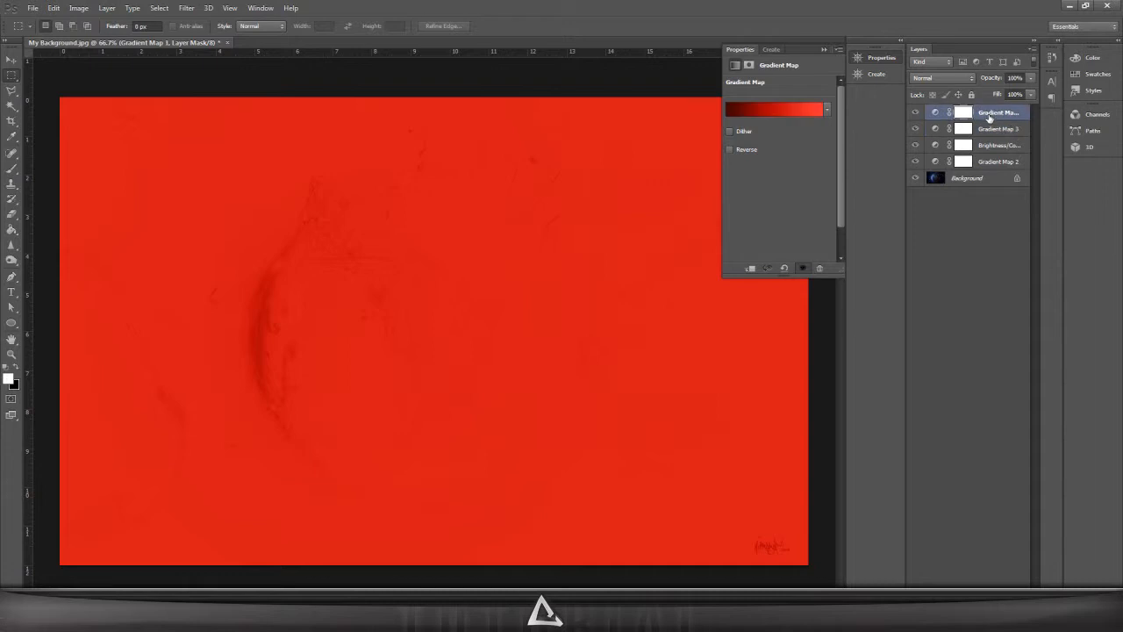
{"action": "left_click_drag", "start_coordinate": [987, 120], "coordinate": [987, 132]}
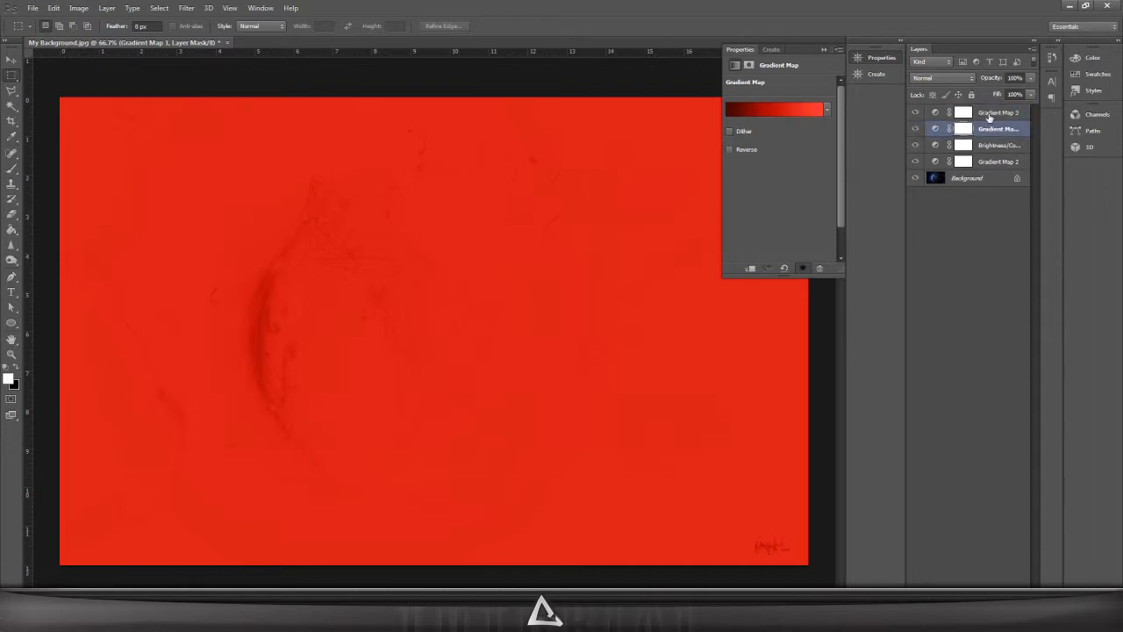
- Set the blend mode of the green, red and blue gradient map layers to Overlay
{"action": "left_click", "coordinate": [988, 115]}
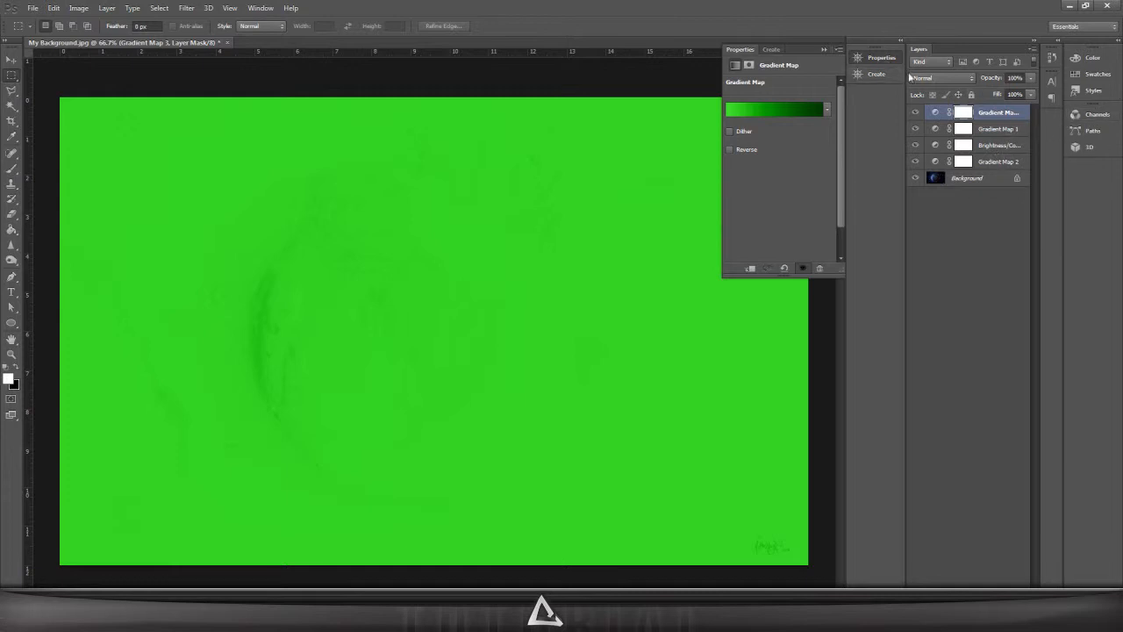
{"action": "left_click", "coordinate": [938, 79]}
{"action": "left_click", "coordinate": [932, 234]}
{"action": "left_click", "coordinate": [989, 130]}
{"action": "left_click", "coordinate": [941, 78]}
{"action": "left_click", "coordinate": [928, 232]}
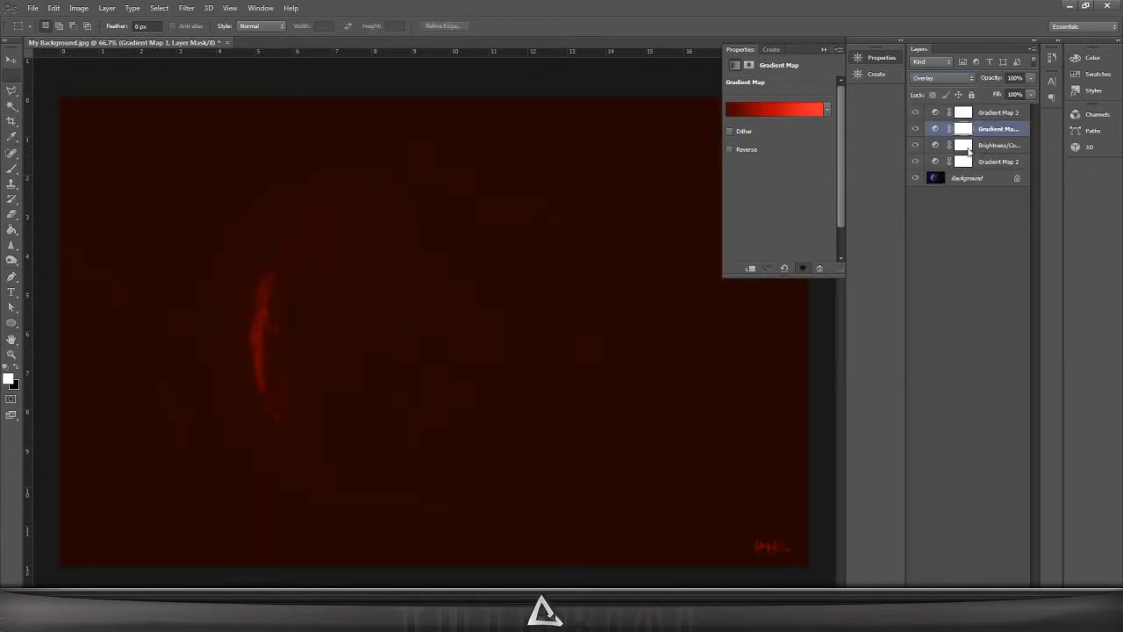
{"action": "left_click", "coordinate": [991, 162]}
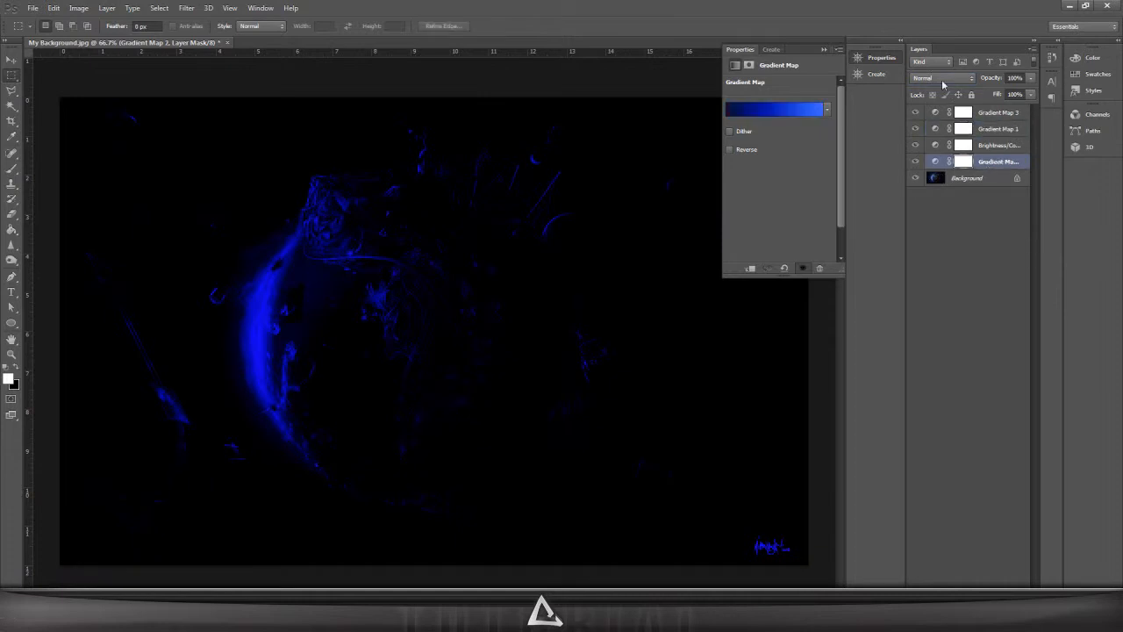
{"action": "left_click", "coordinate": [941, 78]}
{"action": "left_click", "coordinate": [931, 233]}
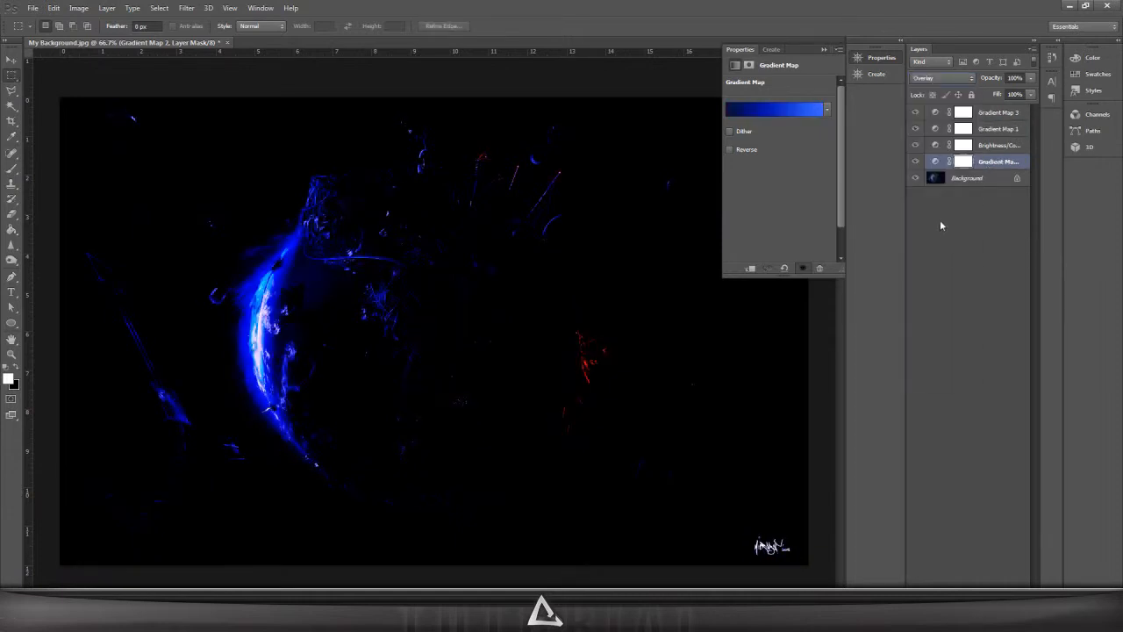
- Select all three gradient map layers together and set their opacity to 35% and their fill to 50%
{"action": "left_click", "coordinate": [1031, 78]}
{"action": "left_click_drag", "start_coordinate": [991, 94], "coordinate": [986, 94]}
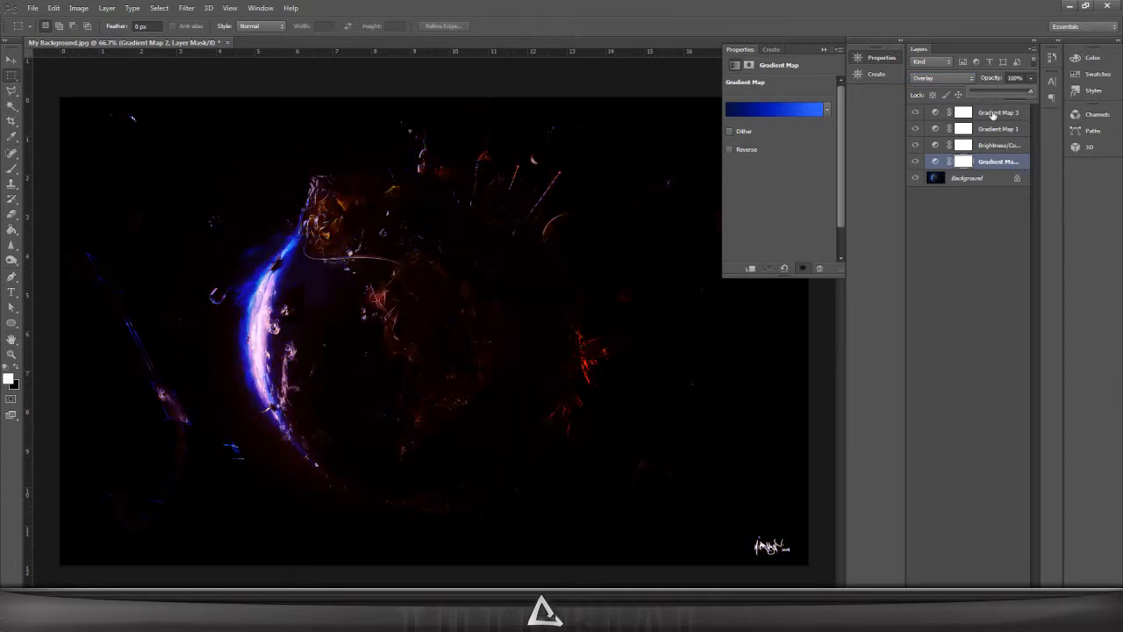
{"action": "left_click", "coordinate": [996, 113]}
{"action": "left_click", "coordinate": [992, 130], "text": "ctrl"}
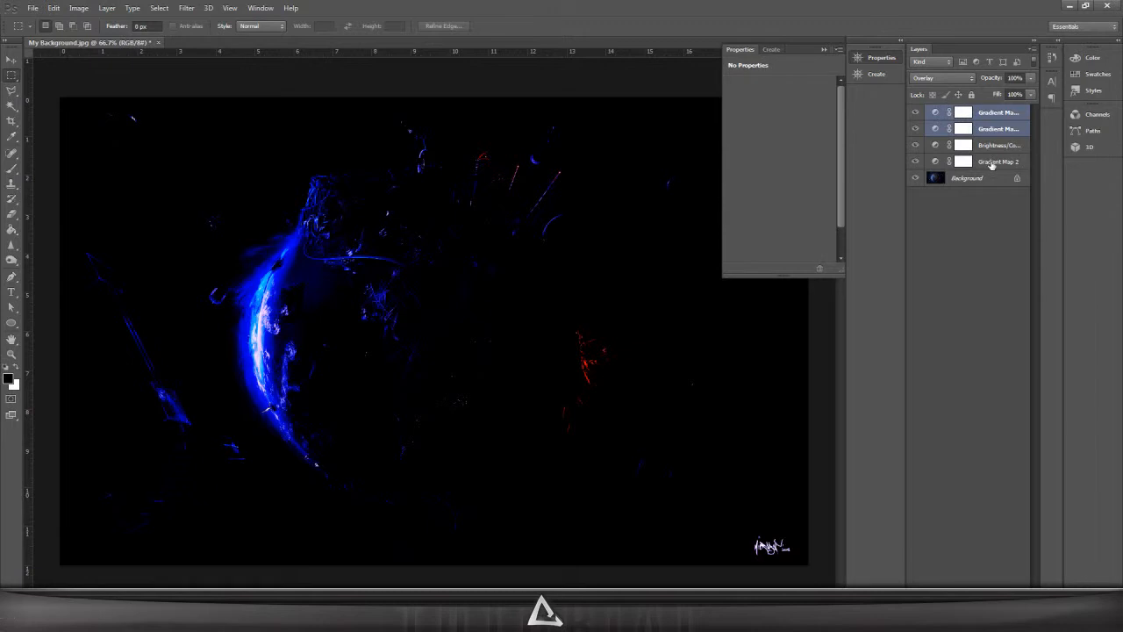
{"action": "left_click", "coordinate": [992, 165], "text": "ctrl"}
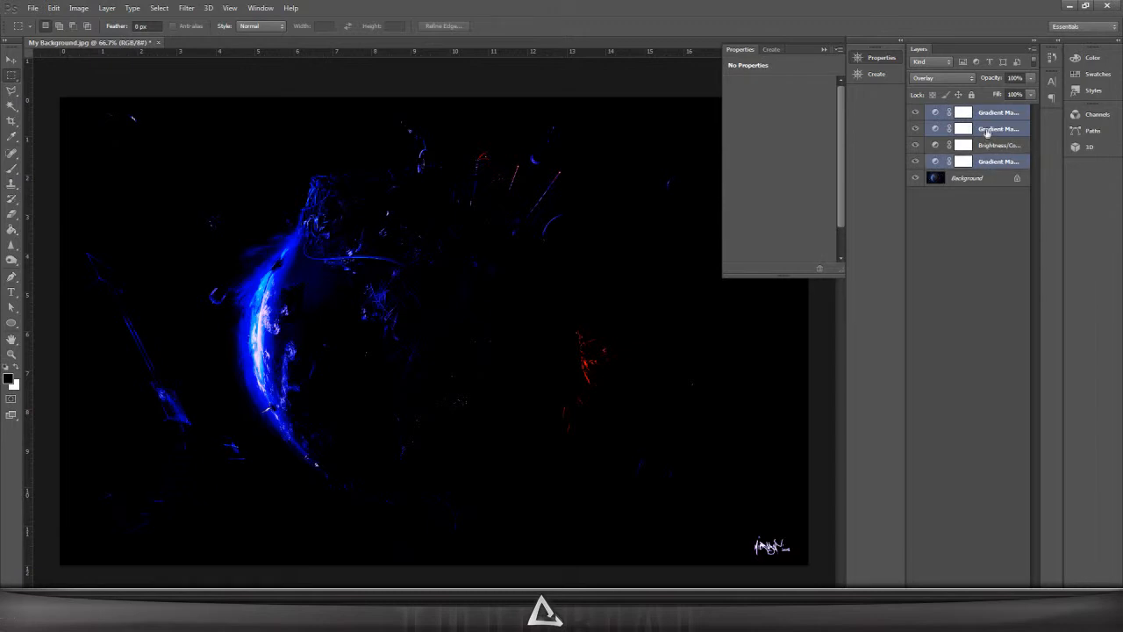
{"action": "left_click", "coordinate": [1030, 94]}
{"action": "left_click_drag", "start_coordinate": [1014, 92], "coordinate": [994, 93]}
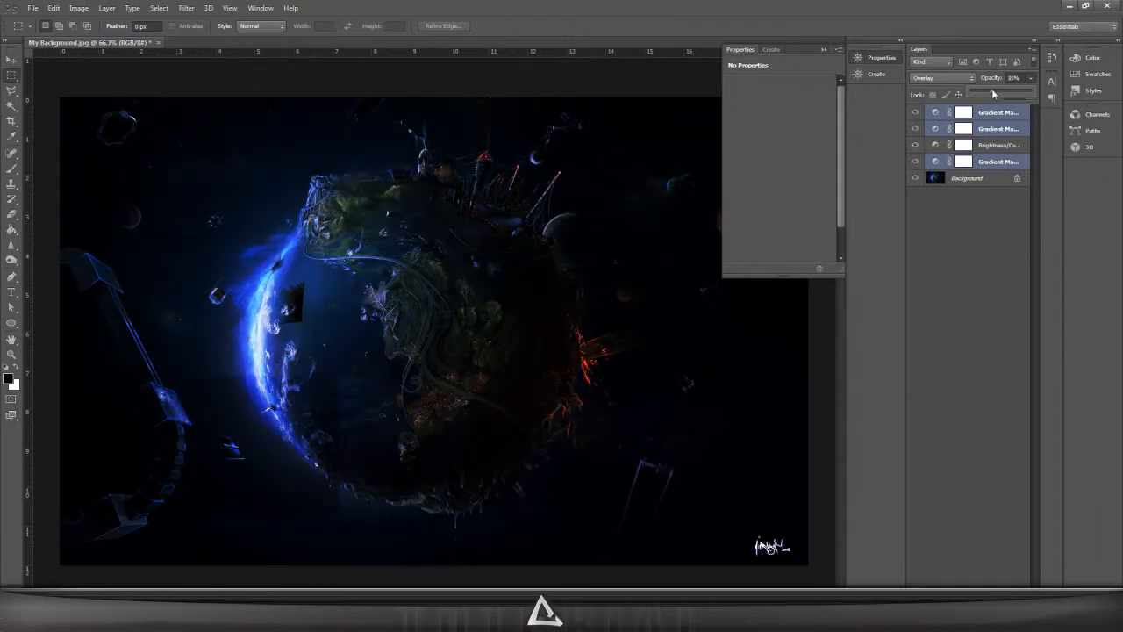
{"action": "left_click", "coordinate": [1039, 106]}
{"action": "left_click", "coordinate": [1031, 96]}
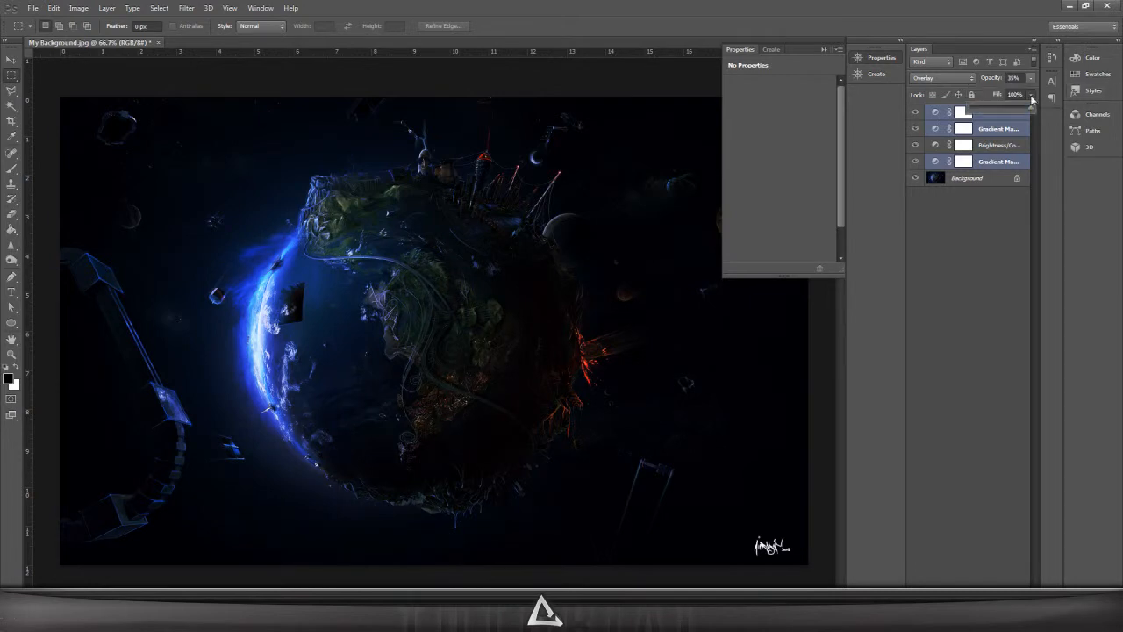
{"action": "left_click_drag", "start_coordinate": [1032, 111], "coordinate": [1002, 109]}
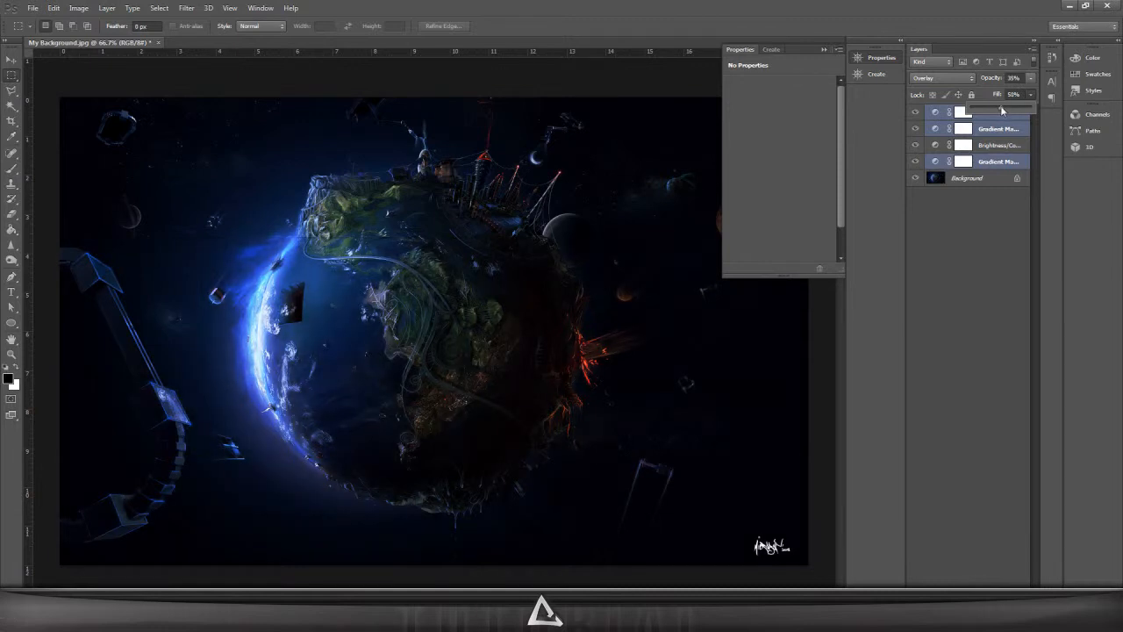
- Set the opacity of the green gradient map layer alone to 70%
{"action": "left_click", "coordinate": [1002, 111]}
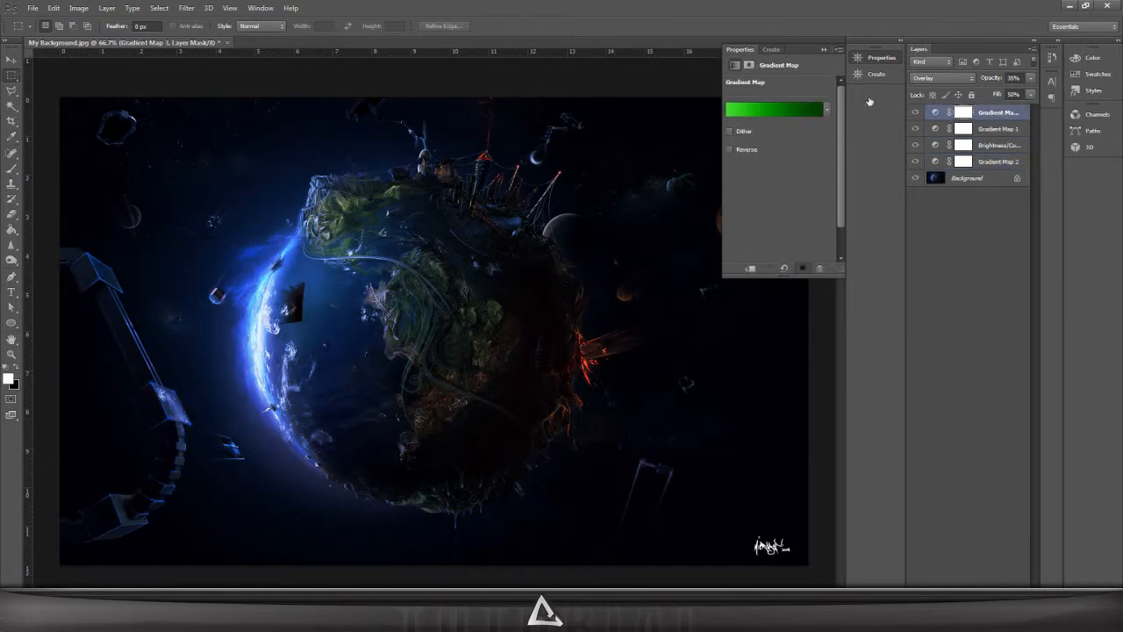
{"action": "left_click", "coordinate": [1031, 78]}
{"action": "left_click_drag", "start_coordinate": [1012, 92], "coordinate": [1014, 92]}
{"action": "mouse_move", "coordinate": [1017, 93]}
{"action": "left_mouse_down"}
{"action": "mouse_move", "coordinate": [1038, 99]}
{"action": "mouse_move", "coordinate": [1016, 98]}
{"action": "left_mouse_up"}
- Try the Soft Light blend mode on the green gradient map layer and undo it
{"action": "left_click", "coordinate": [940, 78]}
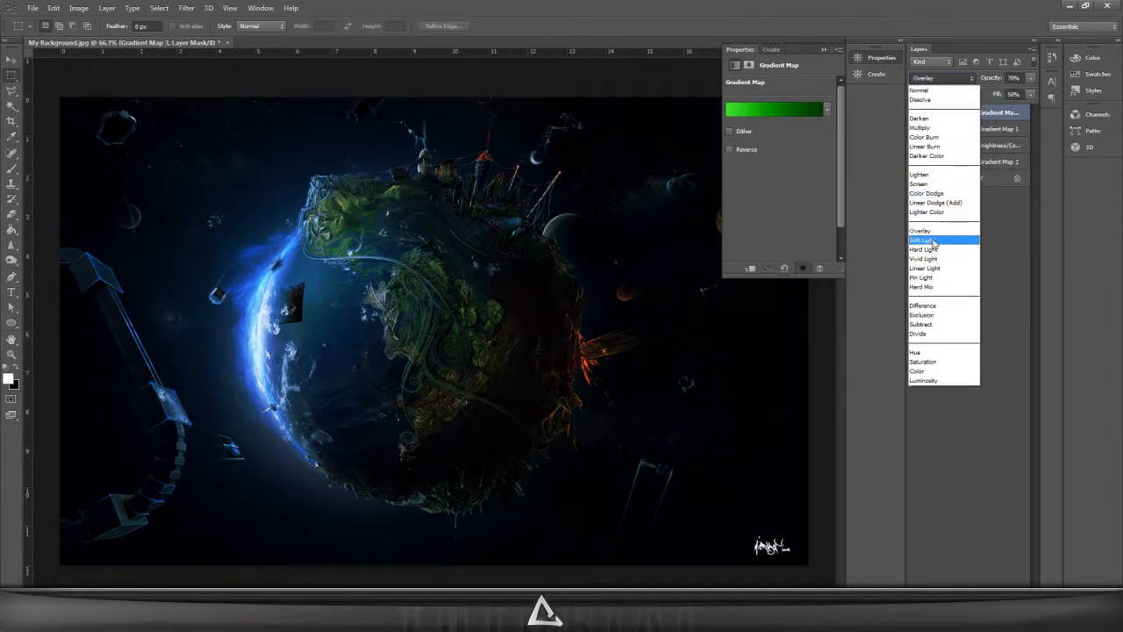
{"action": "left_click", "coordinate": [932, 239]}
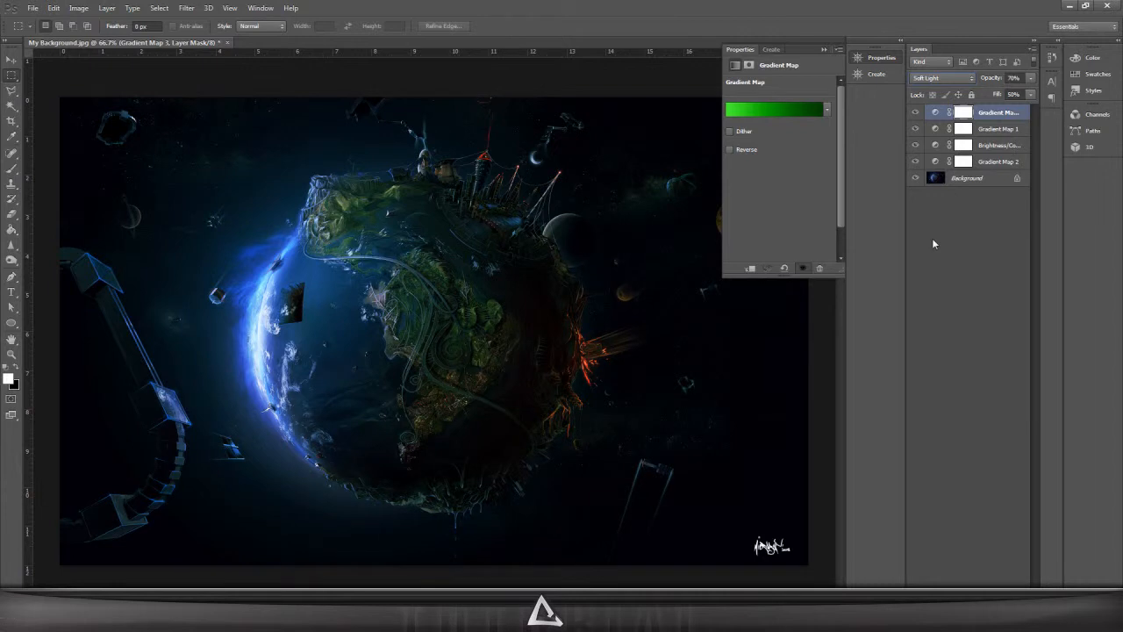
{"action": "key", "text": "ctrl+z"}
- Set the fill of the red gradient map layer to 74%
{"action": "left_click", "coordinate": [992, 127]}
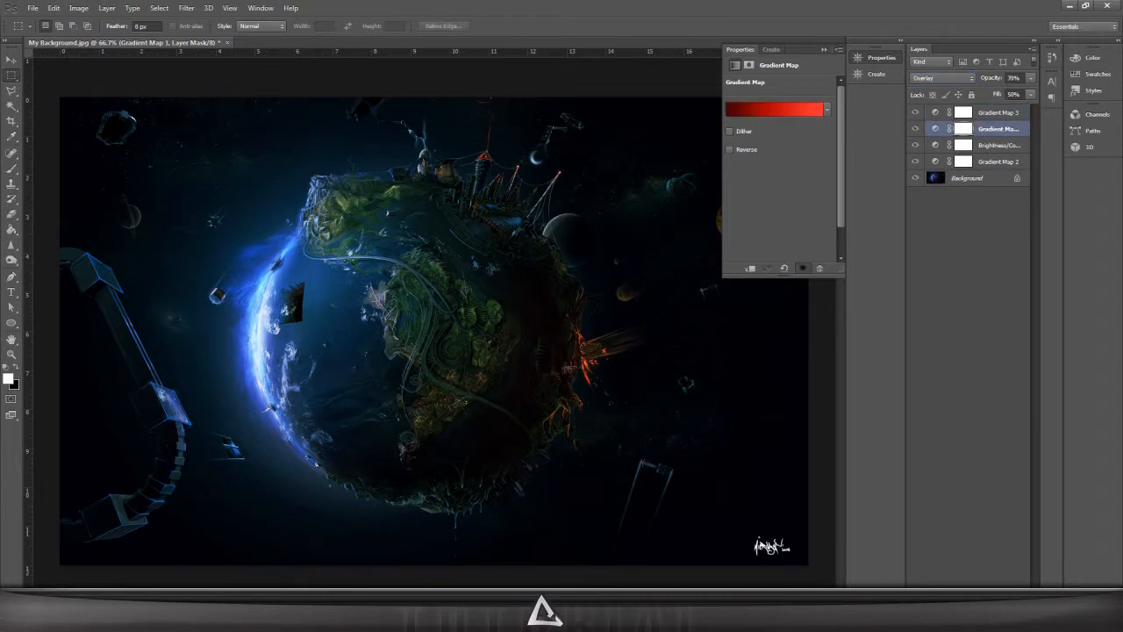
{"action": "left_click", "coordinate": [1030, 94]}
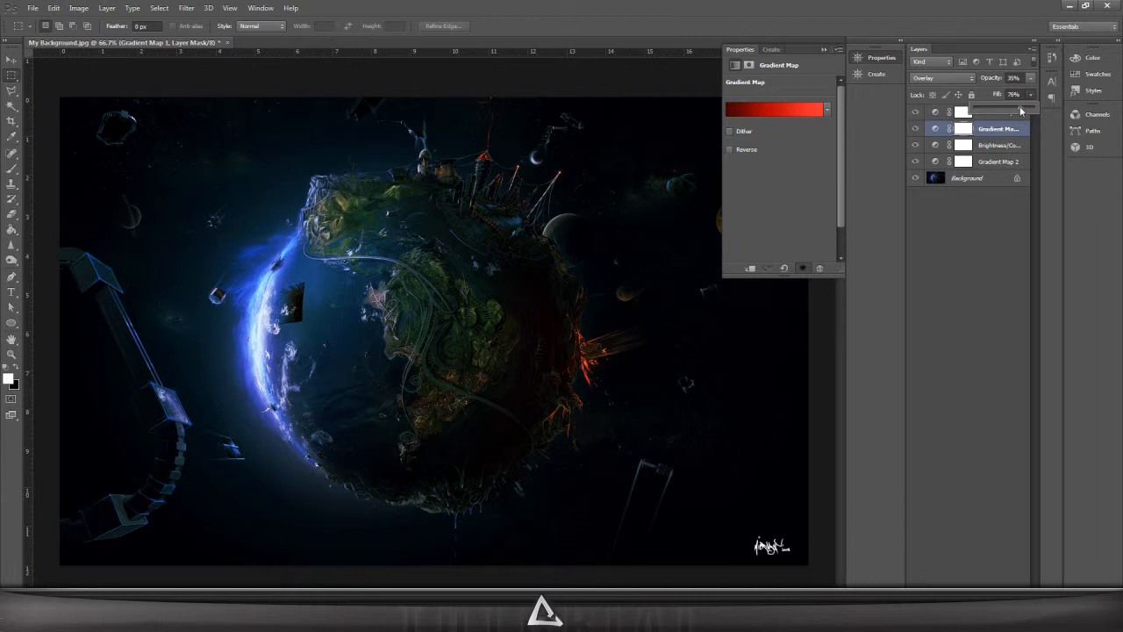
- Try the Soft Light blend mode on the red gradient map layer and undo it
{"action": "left_click", "coordinate": [935, 77]}
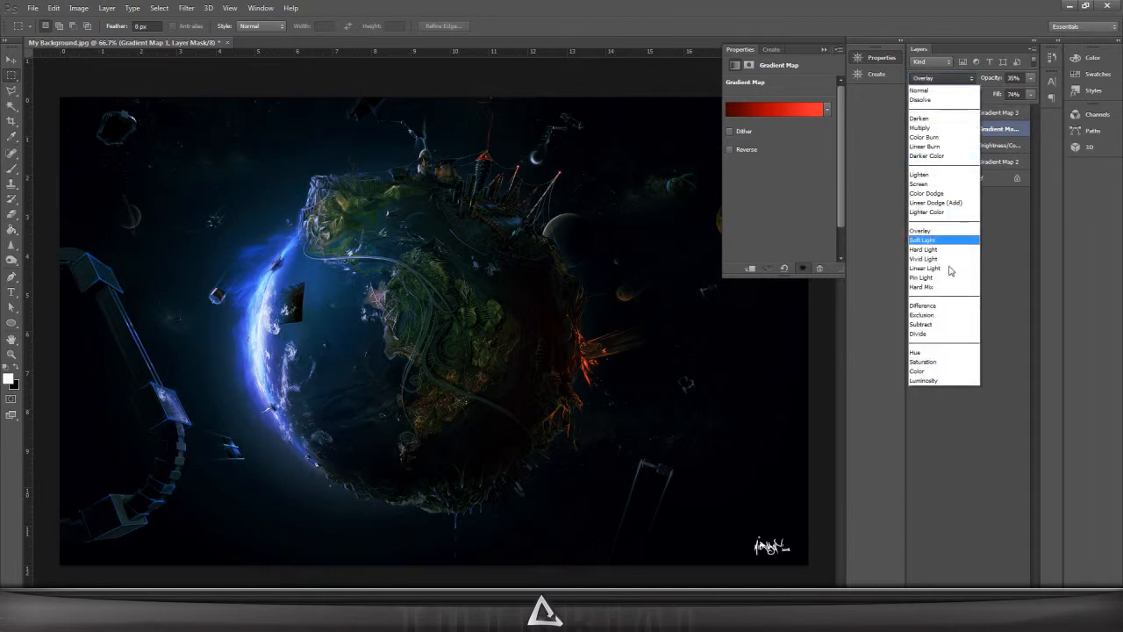
{"action": "left_click", "coordinate": [936, 241]}
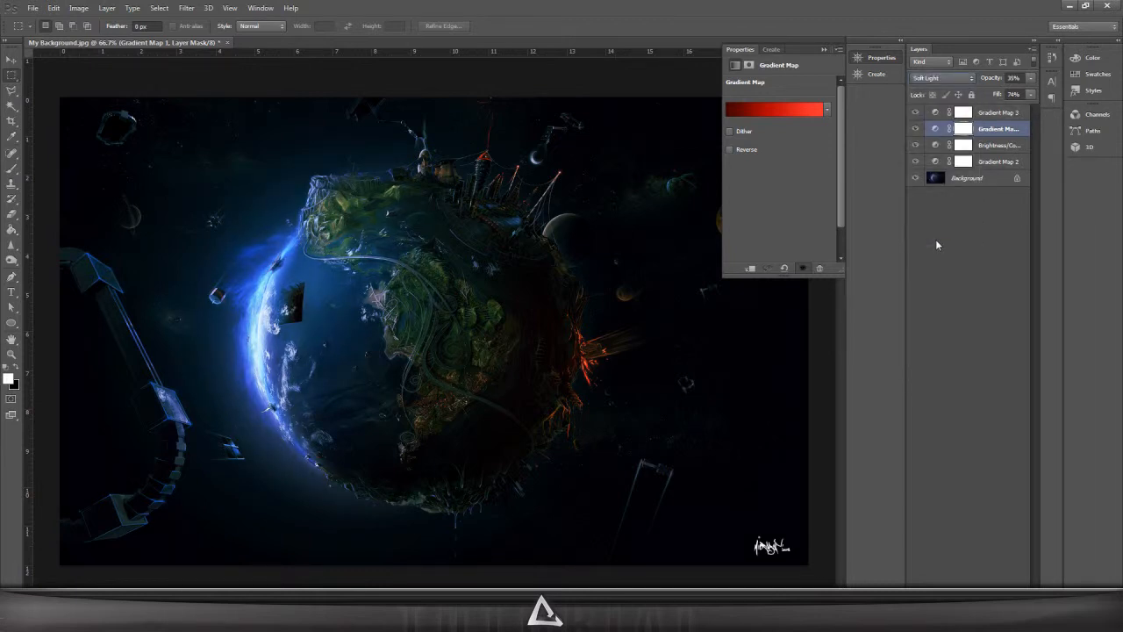
{"action": "key", "text": "ctrl+z"}
- Set the blue gradient map layer's fill to 30% and its opacity to 45%
{"action": "left_click", "coordinate": [986, 165]}
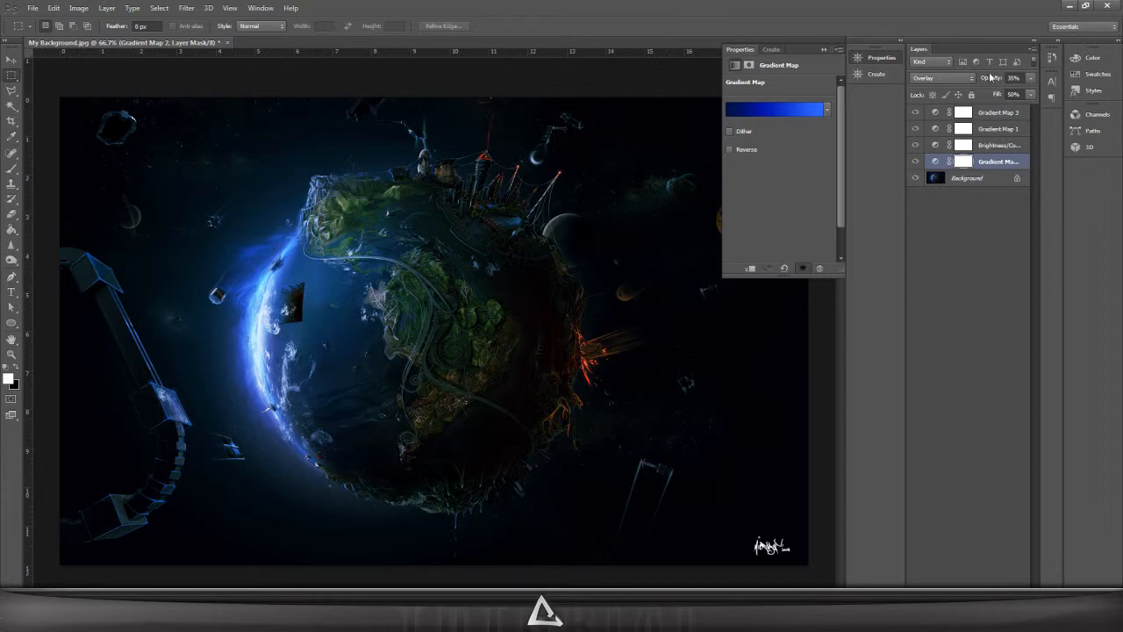
{"action": "left_click", "coordinate": [1031, 95]}
{"action": "left_click_drag", "start_coordinate": [994, 112], "coordinate": [991, 111]}
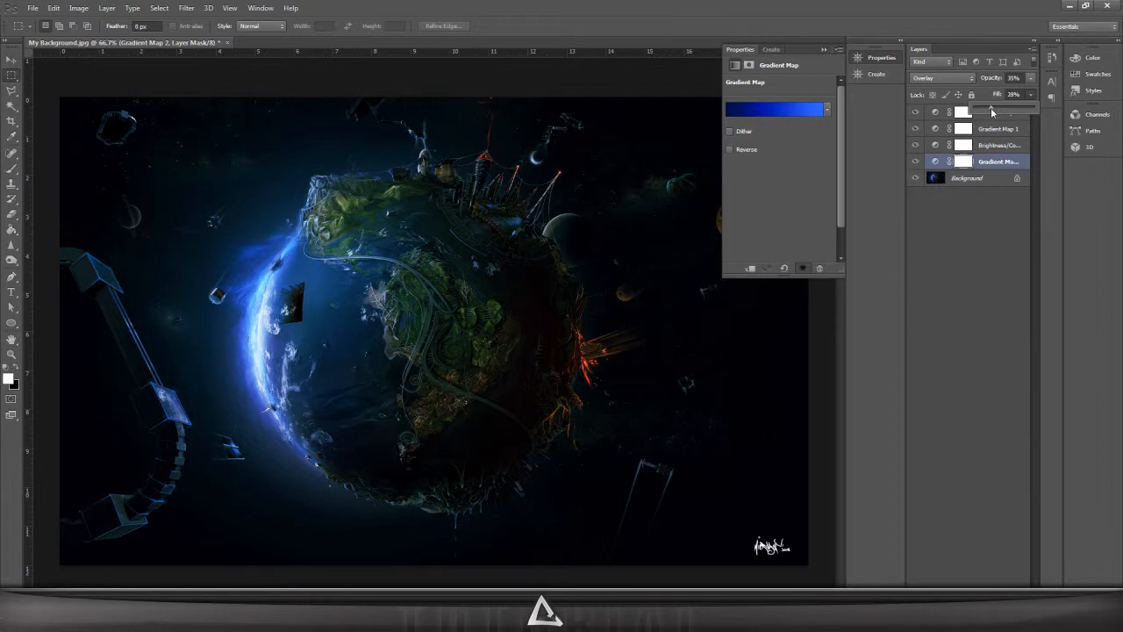
{"action": "left_click", "coordinate": [1031, 79]}
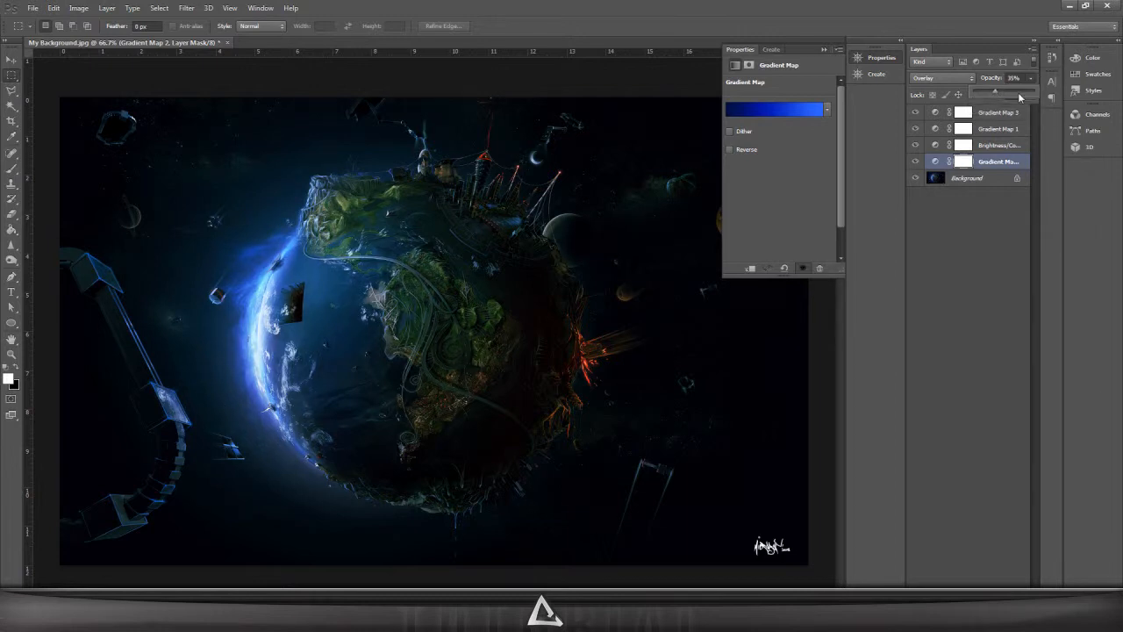
{"action": "left_click_drag", "start_coordinate": [1019, 96], "coordinate": [1013, 96]}
{"action": "left_click", "coordinate": [1015, 105]}
{"action": "left_click", "coordinate": [1013, 78]}
{"action": "type", "text": "45"}
{"action": "left_click", "coordinate": [1027, 94]}
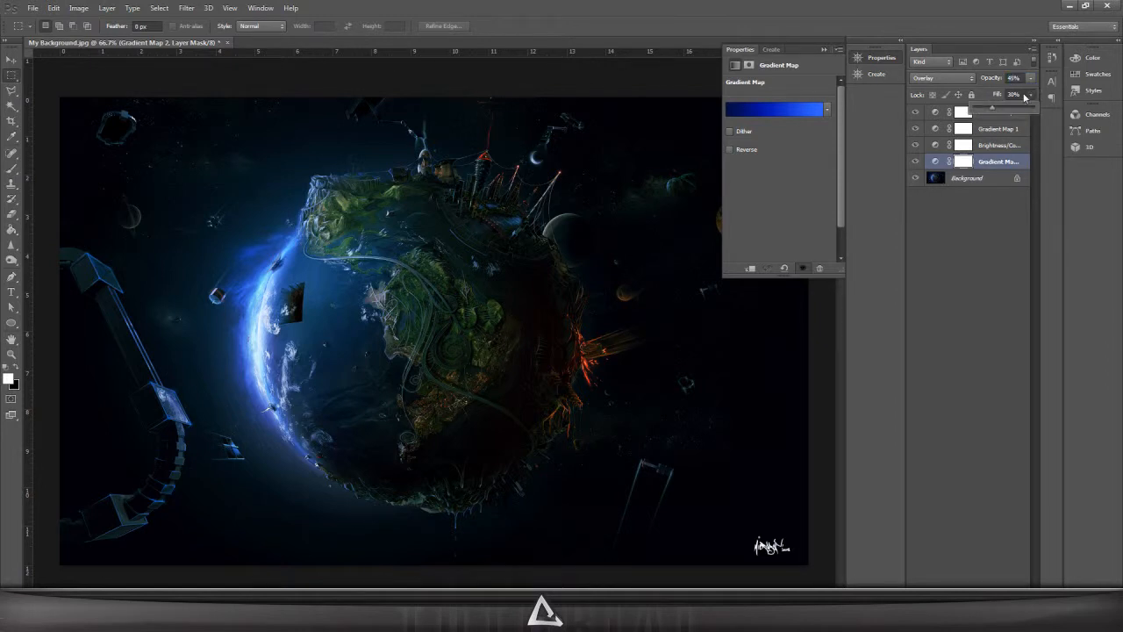
{"action": "left_click", "coordinate": [981, 208]}
{"action": "left_click", "coordinate": [981, 208]}
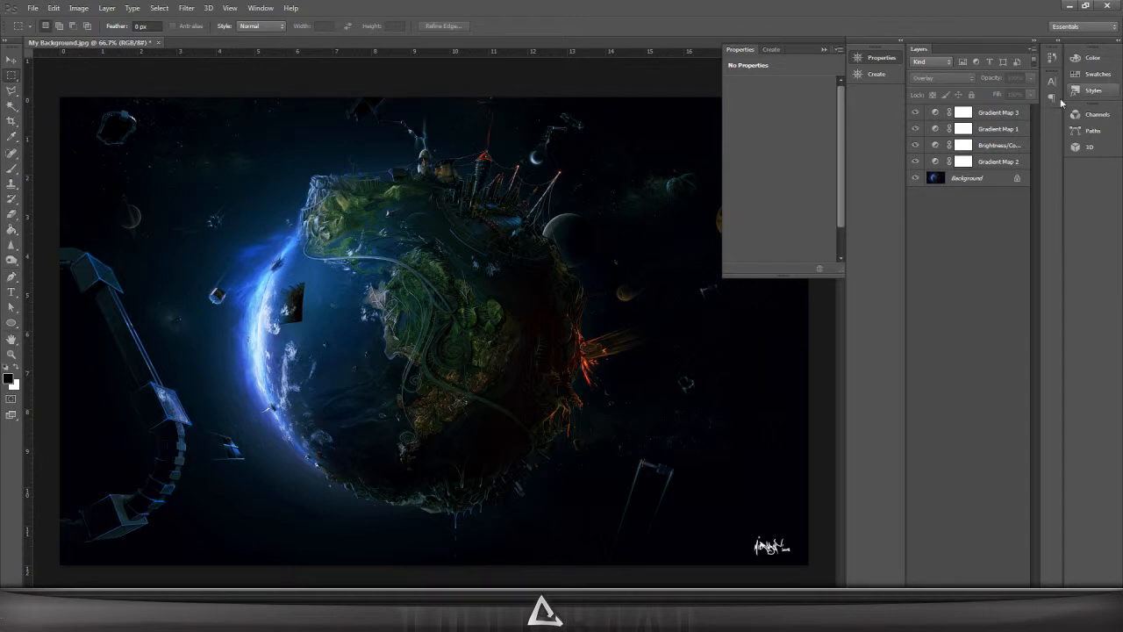
- Hide all four adjustment layers one by one and show them again to compare the image with and without the adjustments
{"action": "left_click", "coordinate": [1006, 162]}
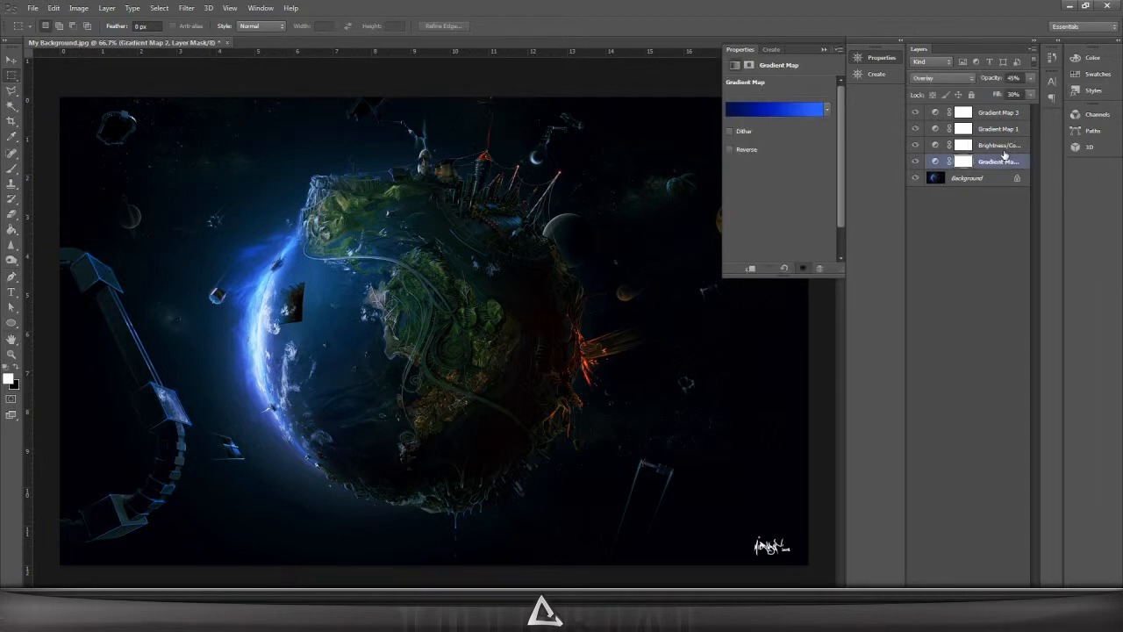
{"action": "left_click", "coordinate": [1006, 149]}
{"action": "left_click", "coordinate": [986, 128]}
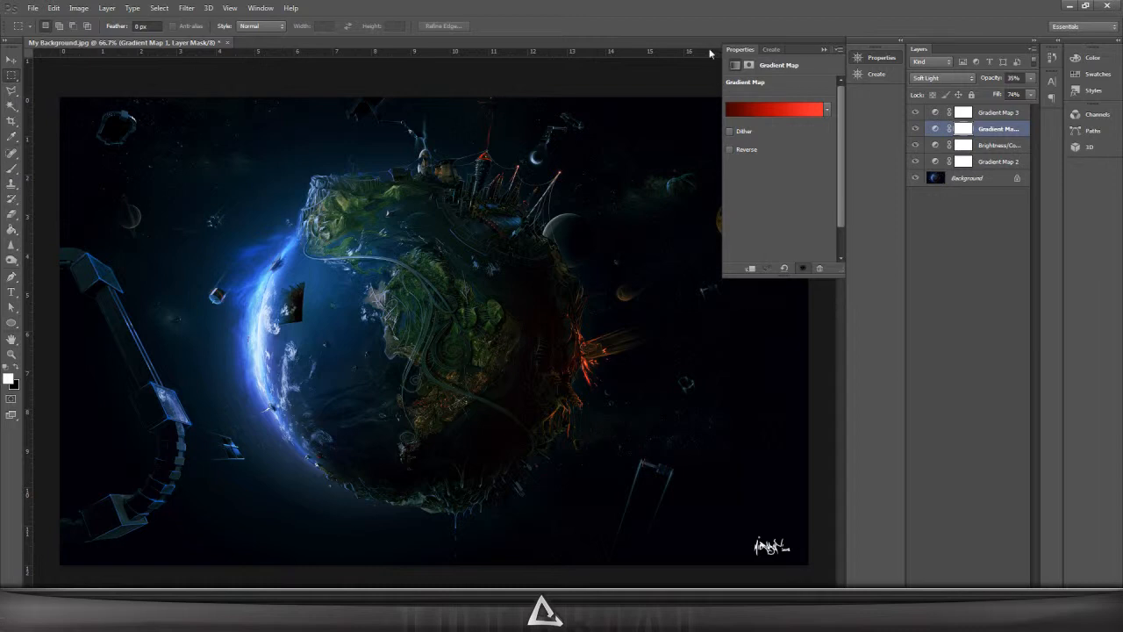
{"action": "left_click", "coordinate": [915, 162]}
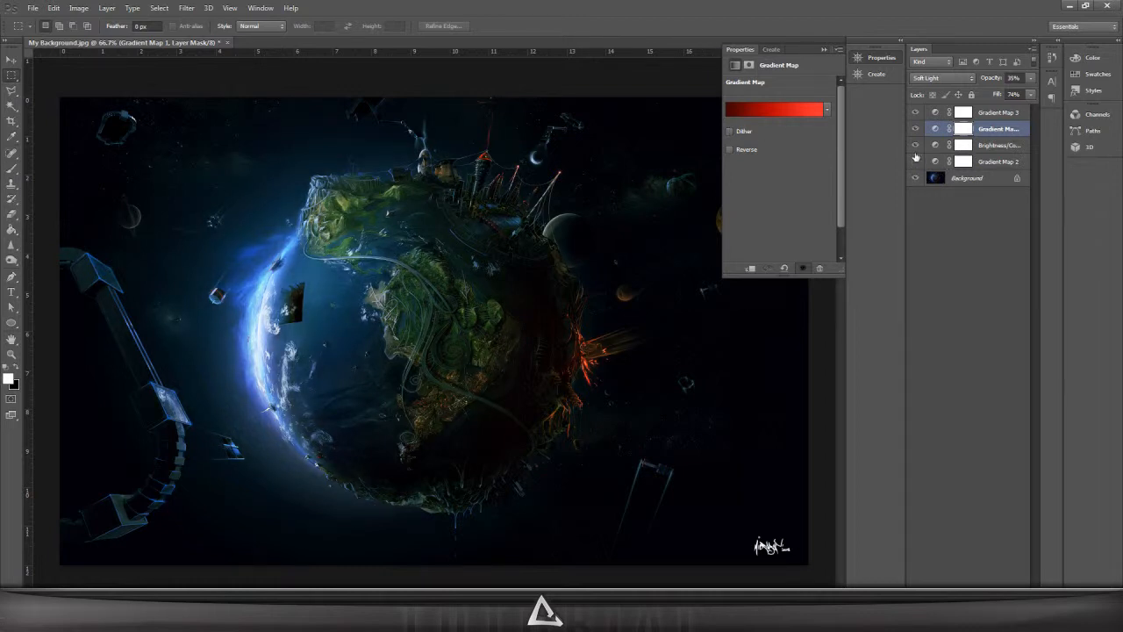
{"action": "left_click", "coordinate": [915, 145]}
{"action": "left_click", "coordinate": [916, 129]}
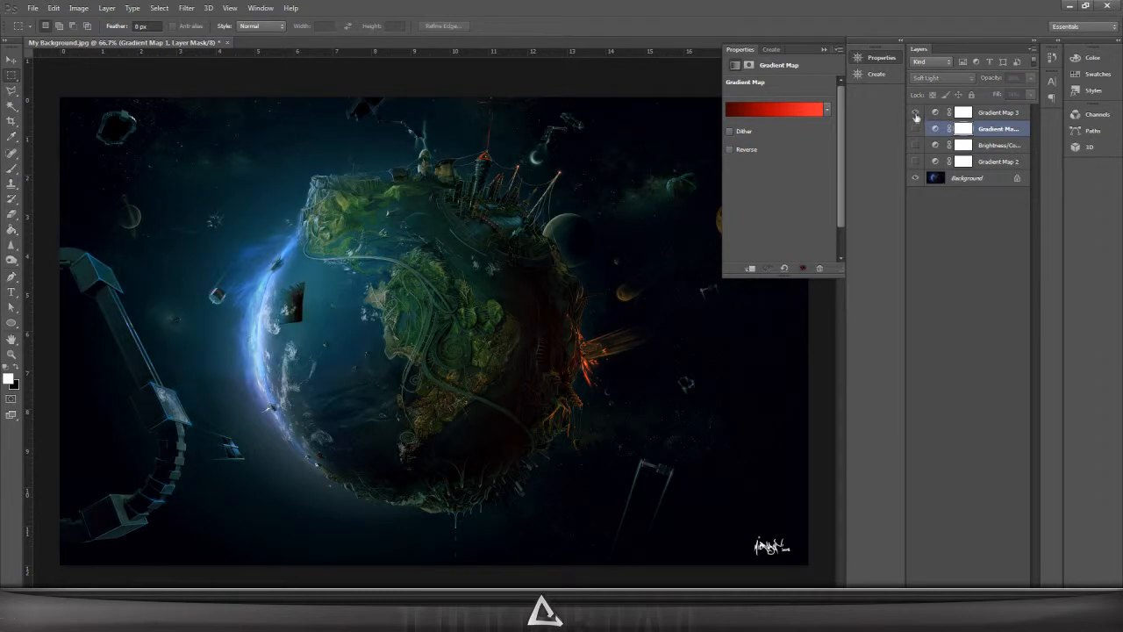
{"action": "left_click", "coordinate": [915, 112]}
{"action": "left_click", "coordinate": [915, 129]}
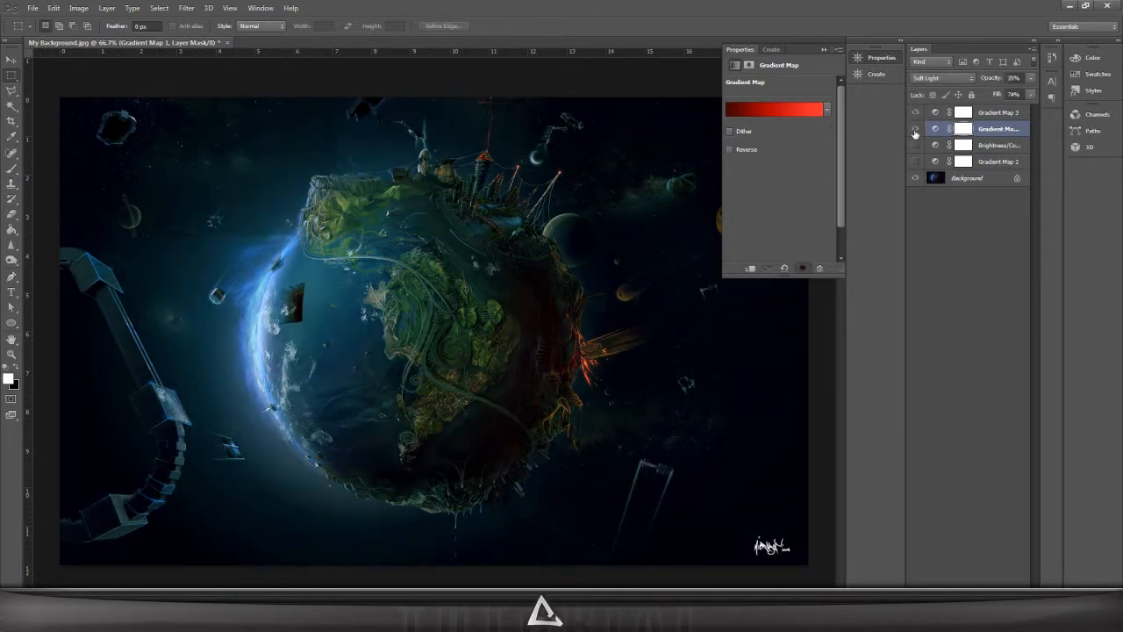
{"action": "left_click", "coordinate": [915, 113]}
{"action": "left_click", "coordinate": [915, 113]}
{"action": "left_click", "coordinate": [917, 130]}
{"action": "left_click", "coordinate": [916, 130]}
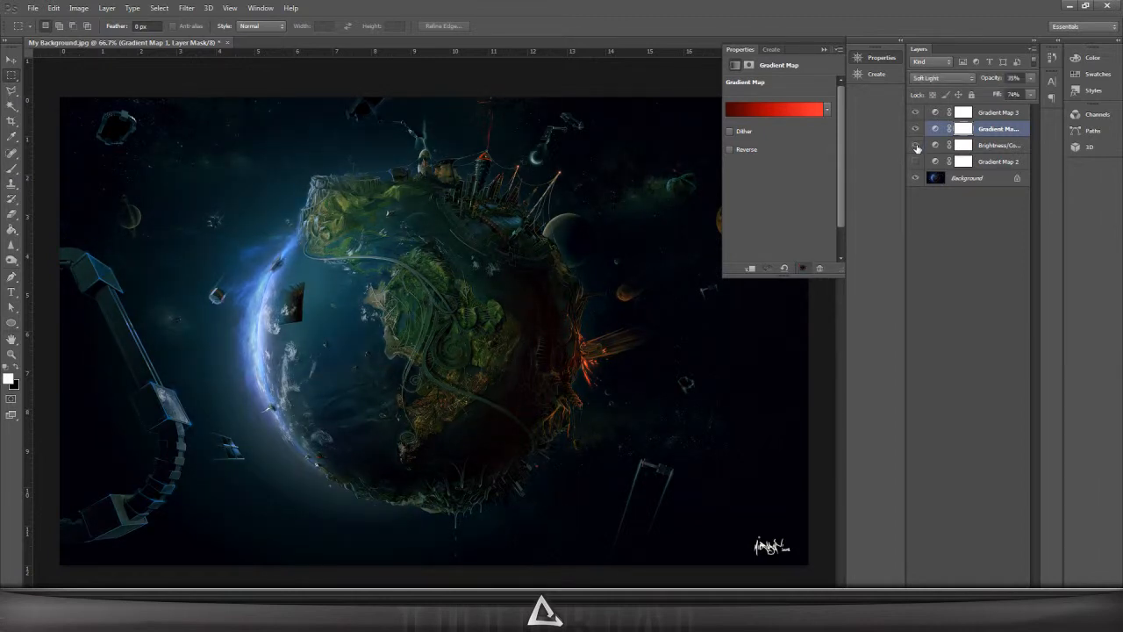
{"action": "left_click", "coordinate": [917, 147]}
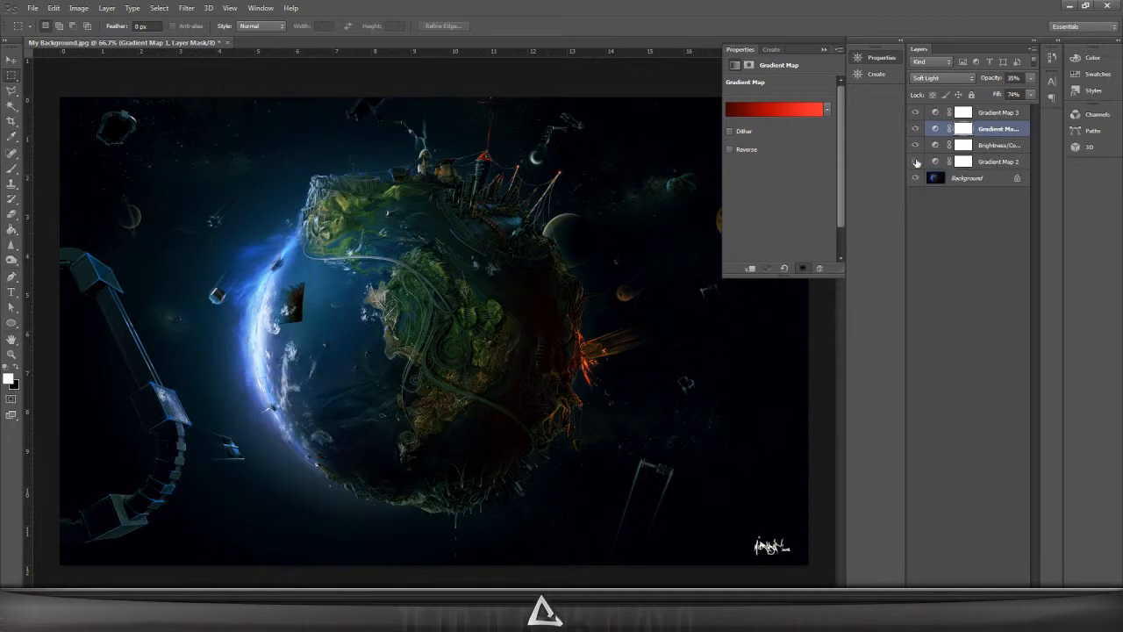
{"action": "left_click", "coordinate": [916, 164]}
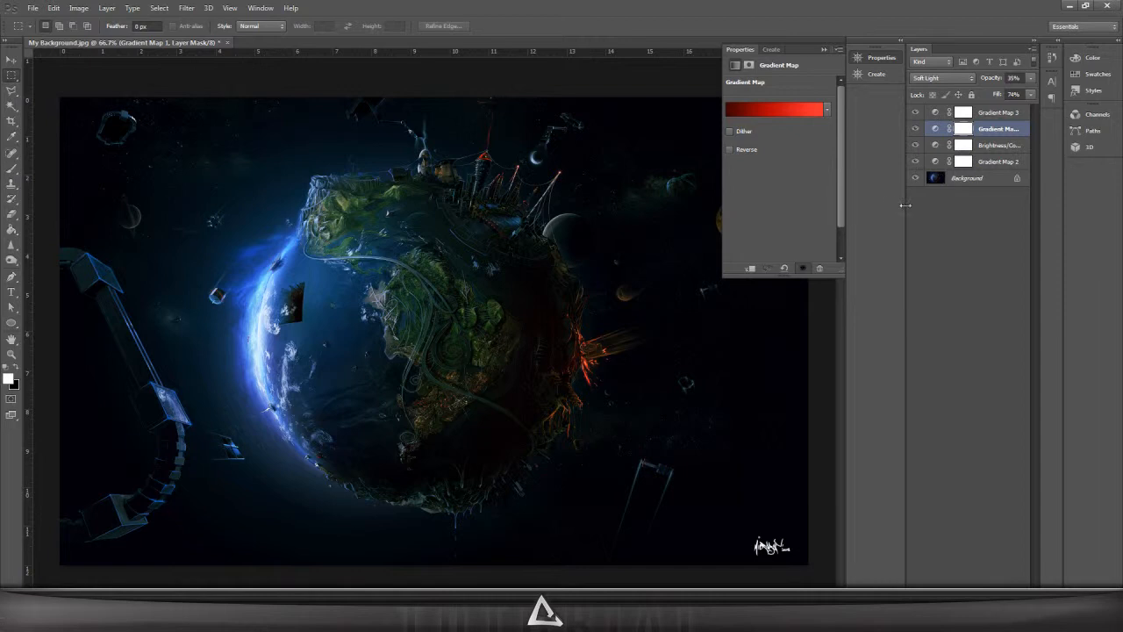
- Set the blend mode of the Brightness/Contrast adjustment layer to Soft Light
{"action": "left_click", "coordinate": [824, 49]}
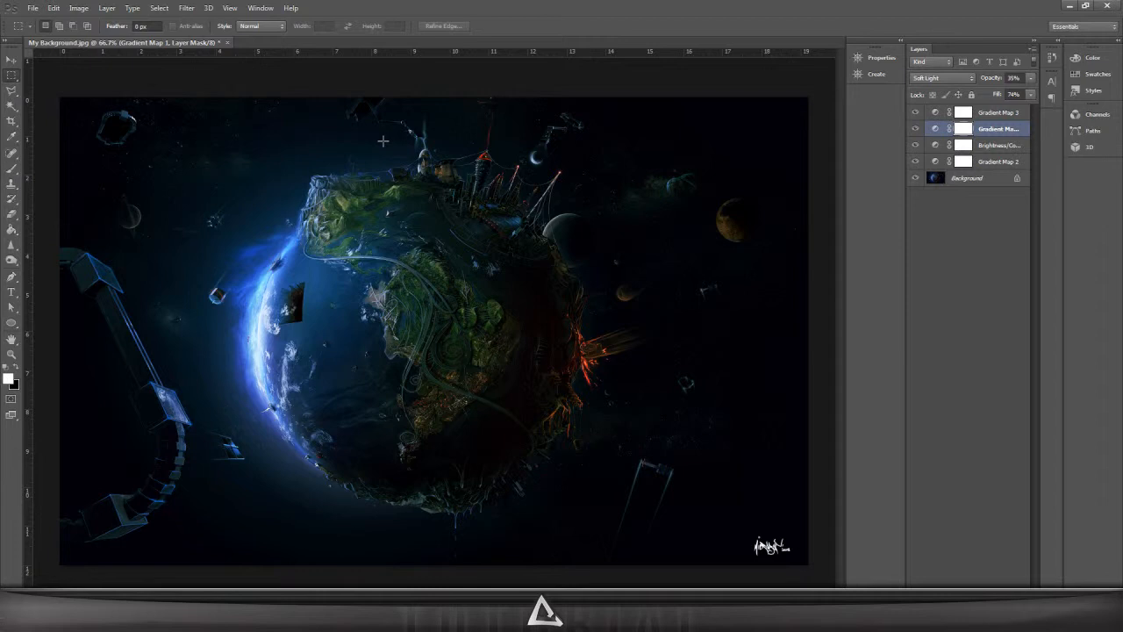
{"action": "left_click", "coordinate": [989, 118]}
{"action": "left_click", "coordinate": [986, 146]}
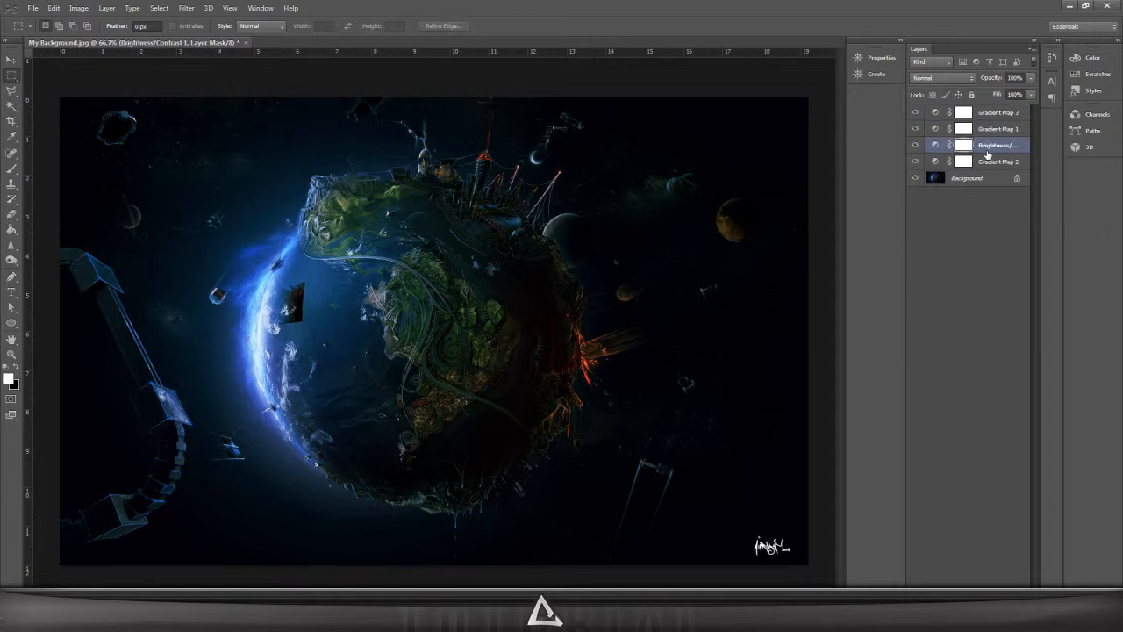
{"action": "left_click", "coordinate": [962, 145]}
{"action": "key", "text": "x"}
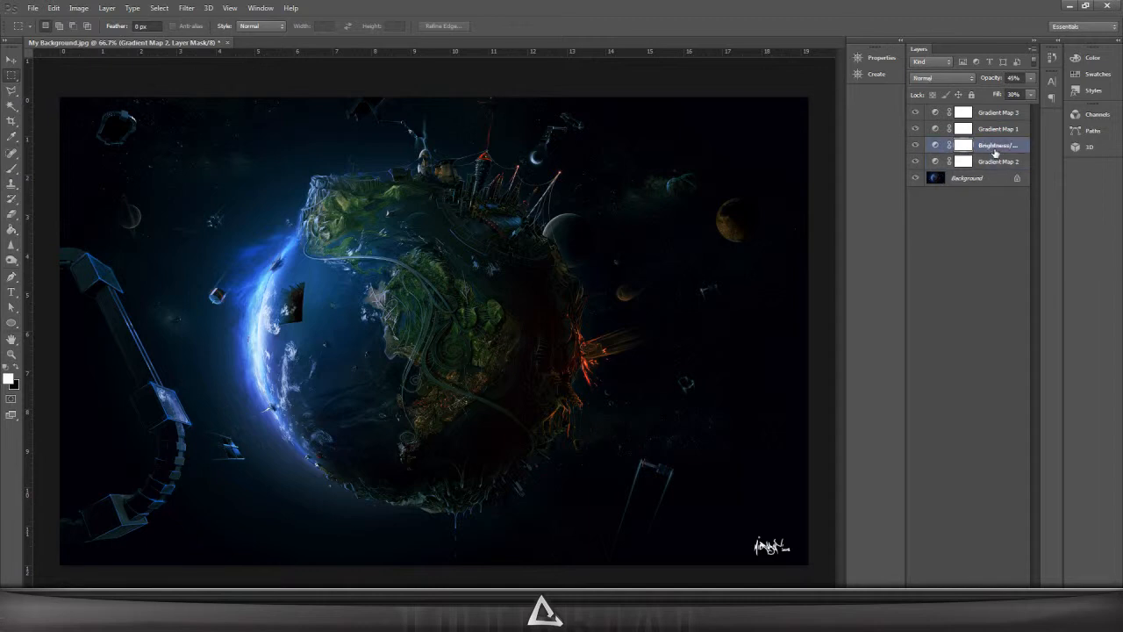
{"action": "left_click", "coordinate": [931, 83]}
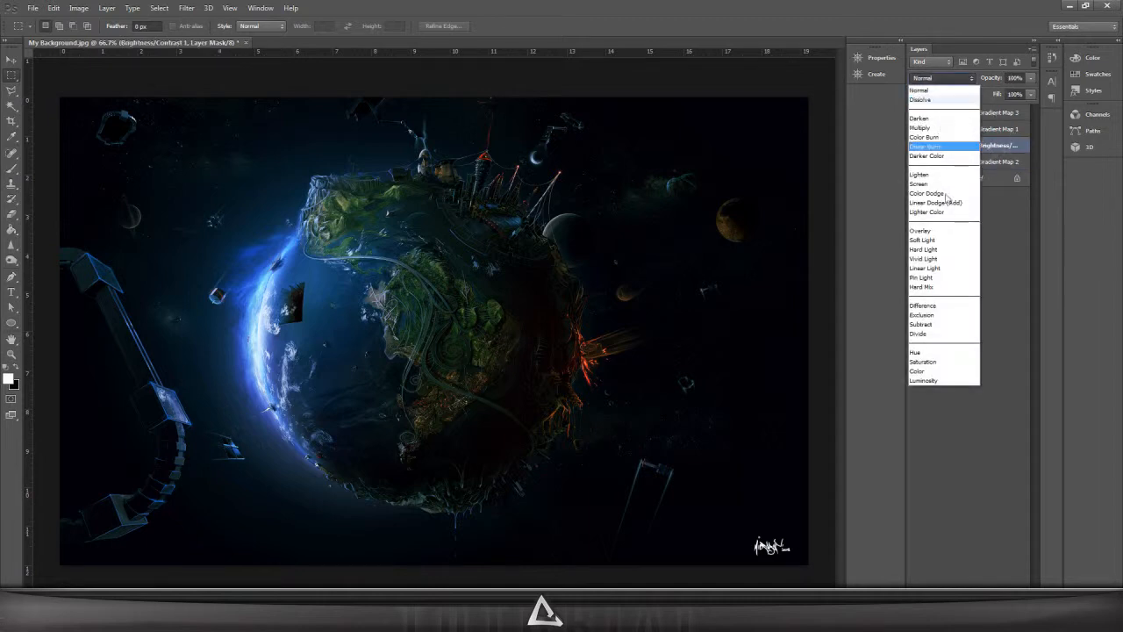
{"action": "left_click", "coordinate": [922, 240]}
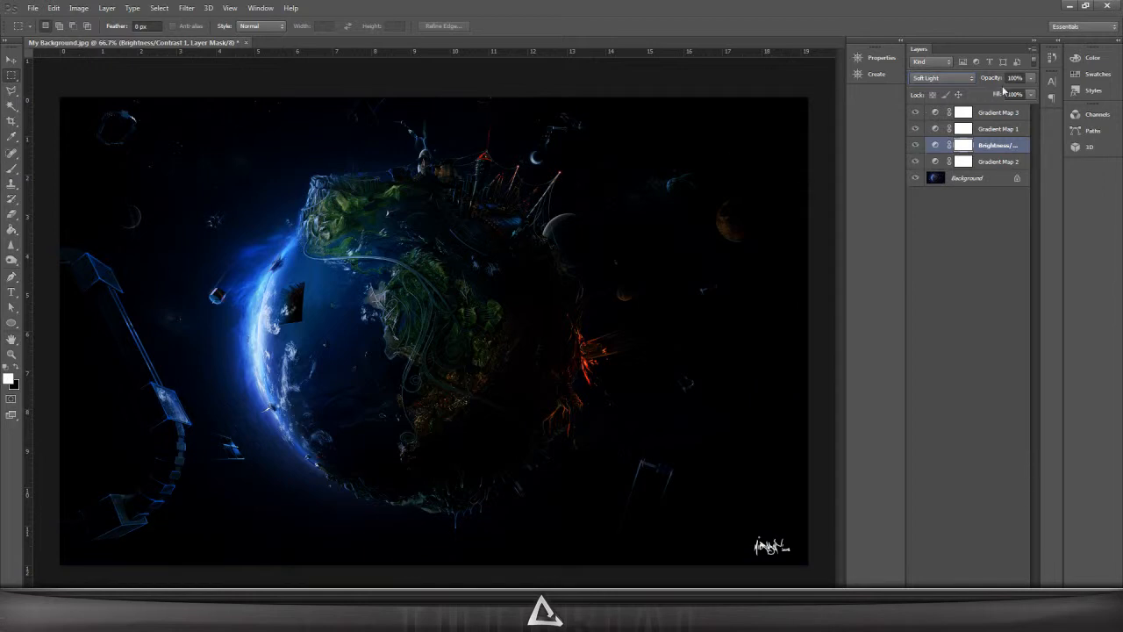
- Lower the Brightness/Contrast layer's opacity to 31% and fill to about 40%, and toggle its visibility to compare the effect
{"action": "left_click_drag", "start_coordinate": [1031, 78], "coordinate": [991, 96]}
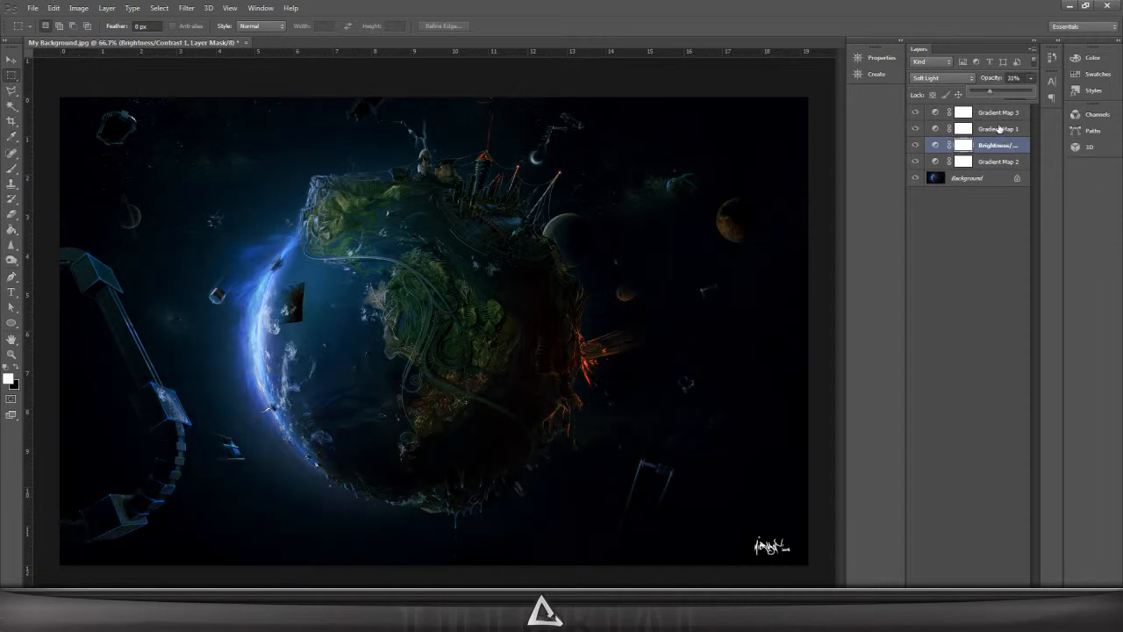
{"action": "left_click", "coordinate": [1029, 96]}
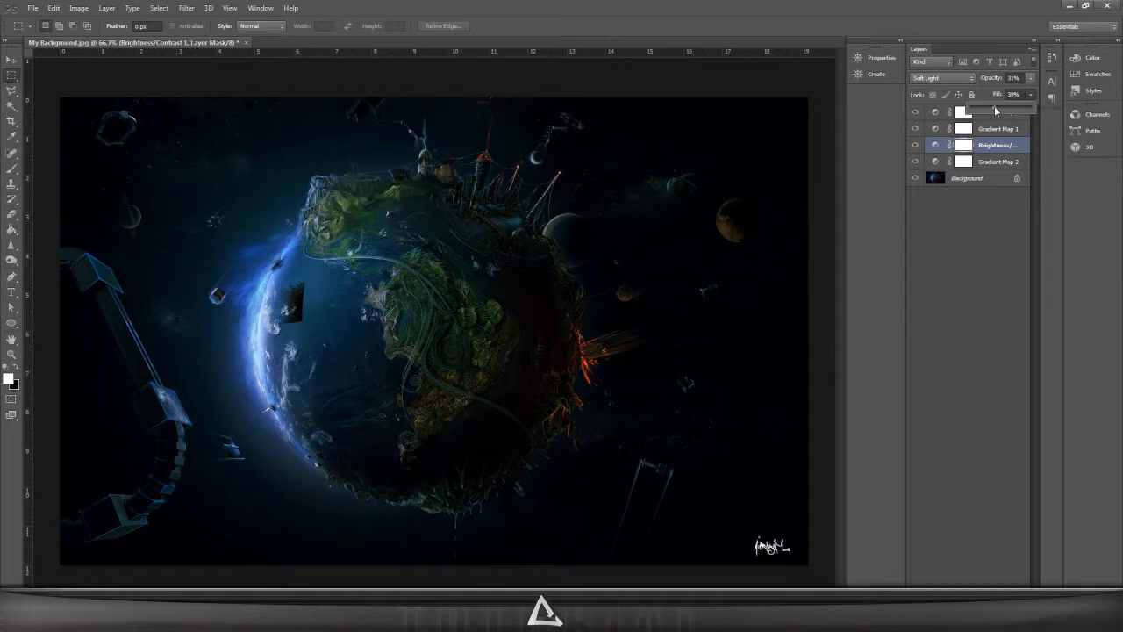
{"action": "left_click", "coordinate": [912, 148]}
{"action": "left_click", "coordinate": [912, 148]}
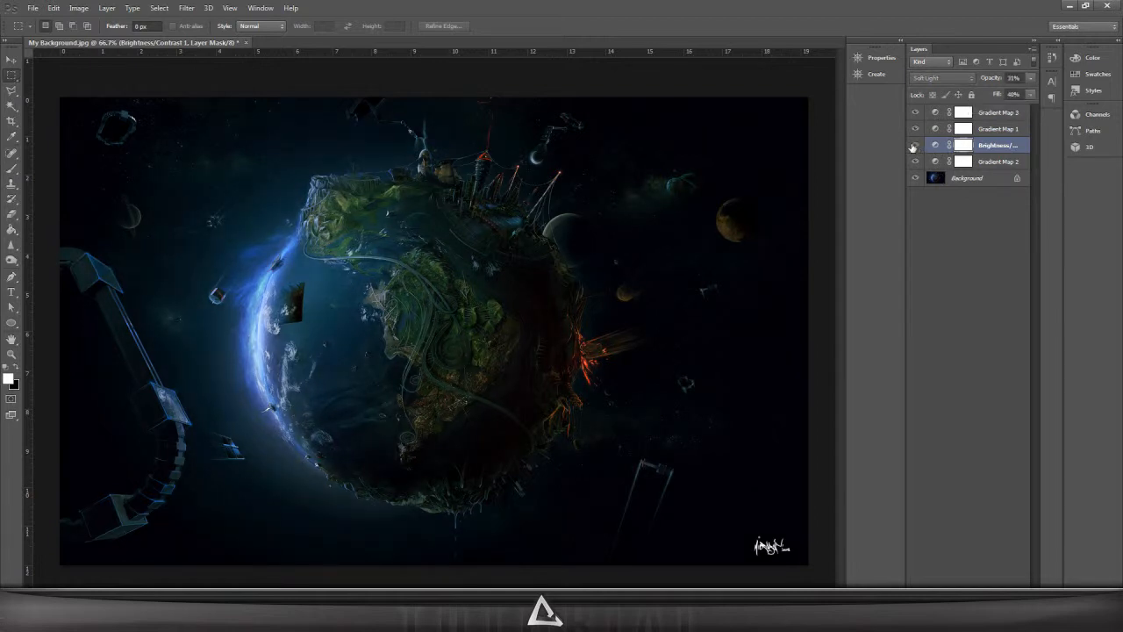
{"action": "left_click", "coordinate": [913, 145]}
{"action": "left_click", "coordinate": [913, 146]}
{"action": "left_click", "coordinate": [979, 181]}
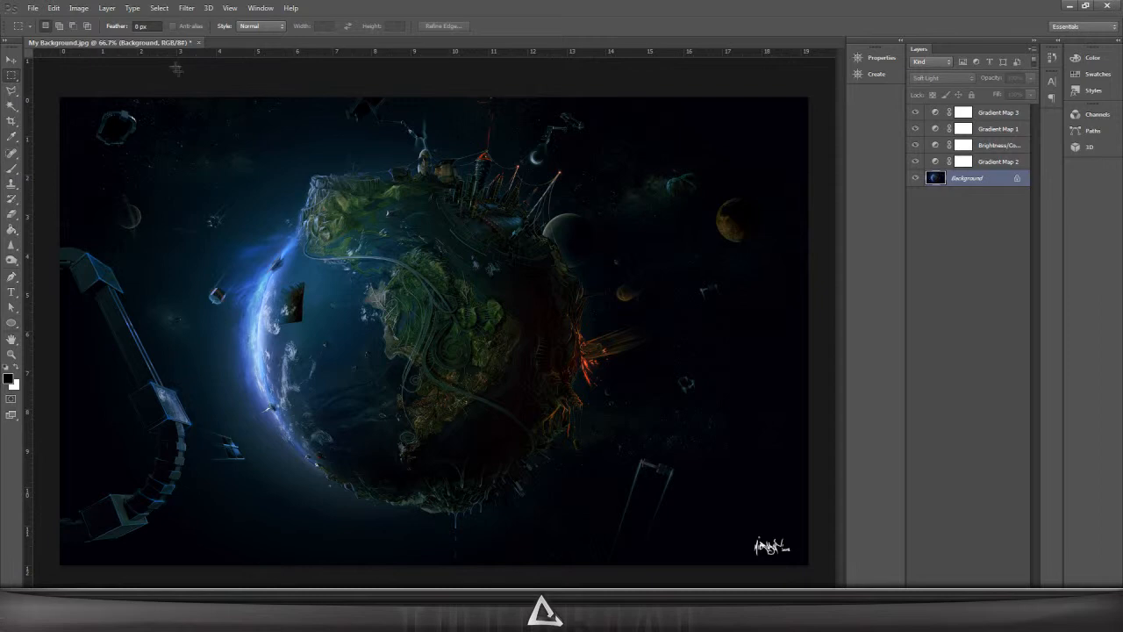
{"action": "left_click", "coordinate": [186, 8]}
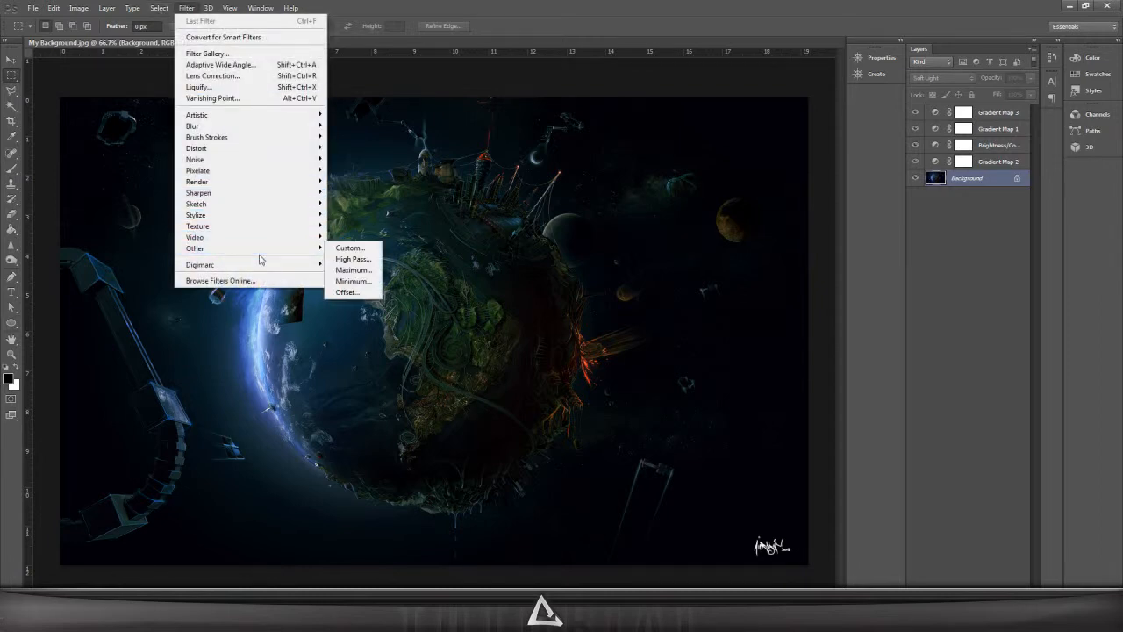
{"action": "mouse_move", "coordinate": [233, 173]}
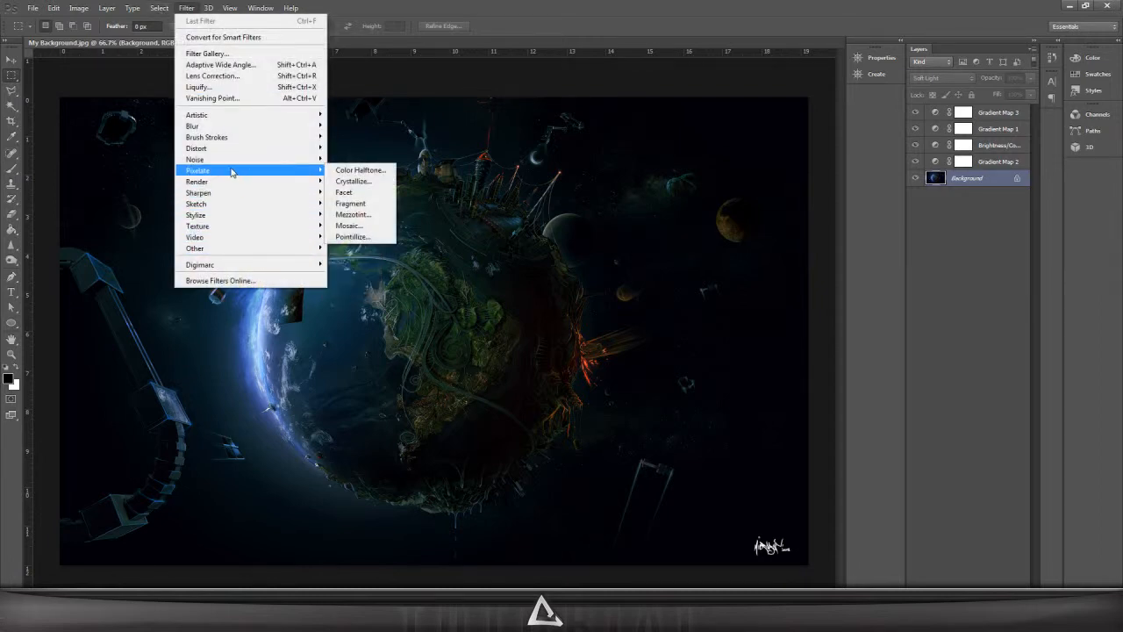
{"action": "left_click", "coordinate": [359, 215]}
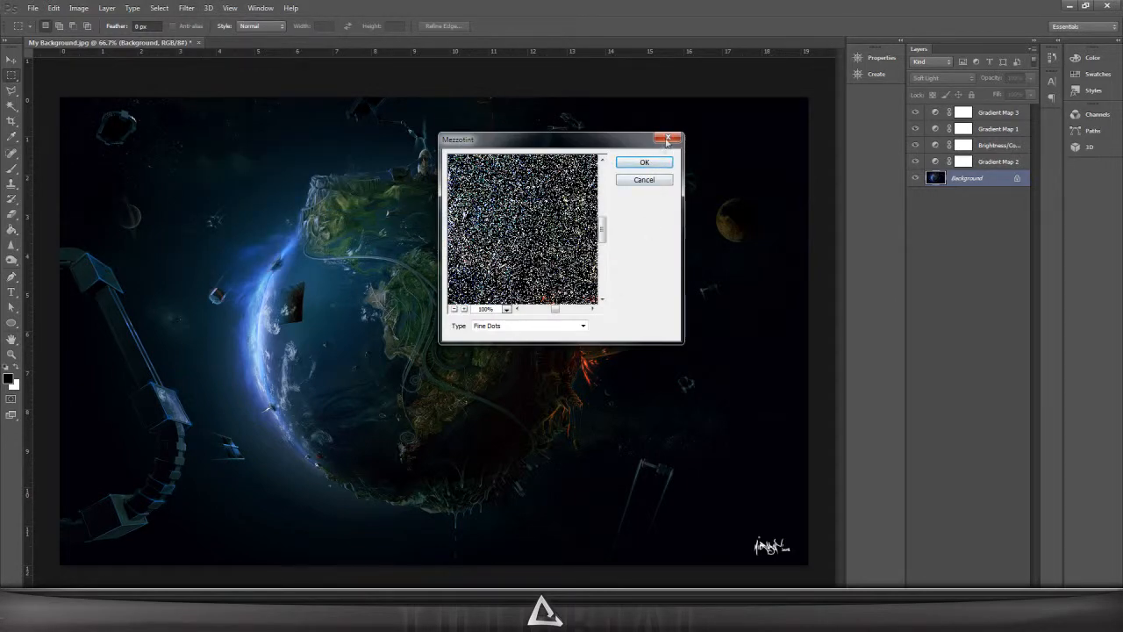
{"action": "left_click", "coordinate": [644, 181]}
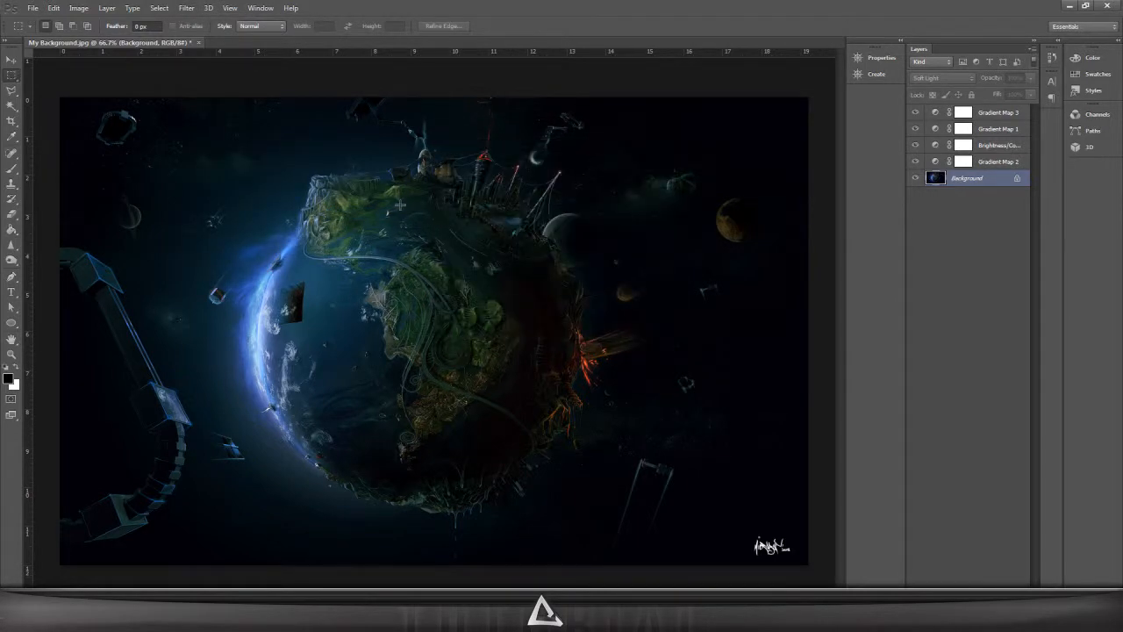